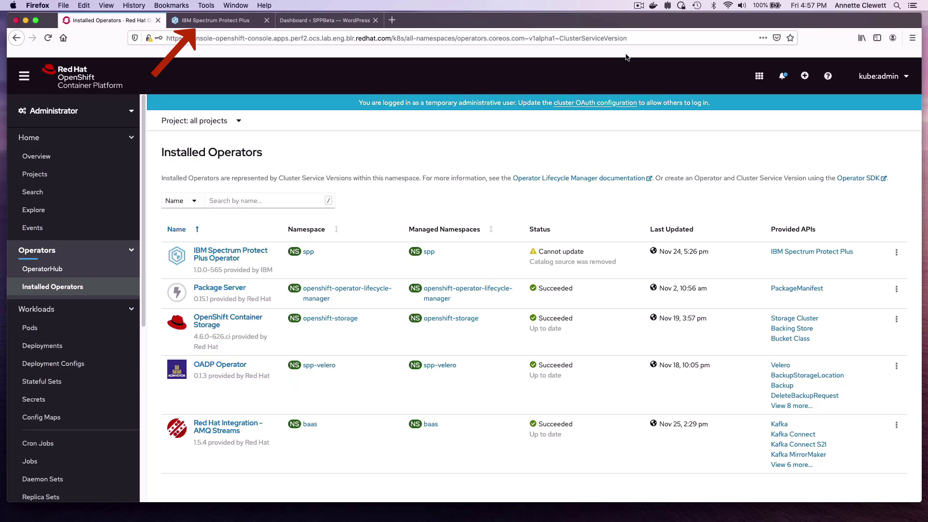
In Spectrum Protect Plus, open Manage Protection > Policy Overview and scroll to the SLA Policies table.
click(225, 22)
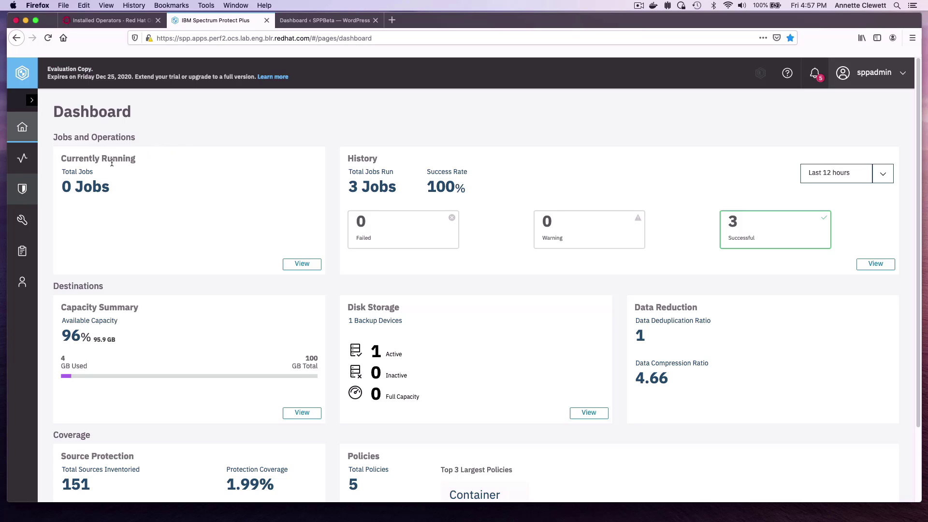
click(22, 193)
click(43, 214)
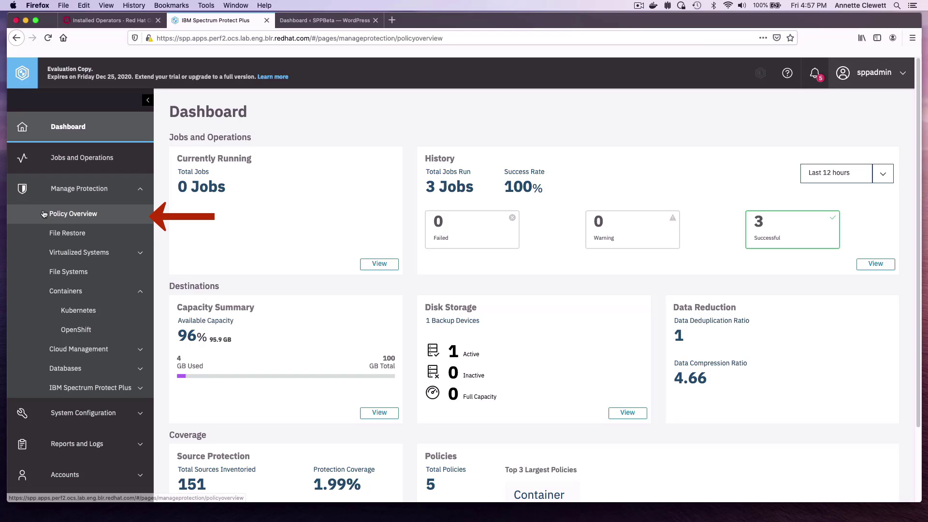
scroll(640, 213, down, 5)
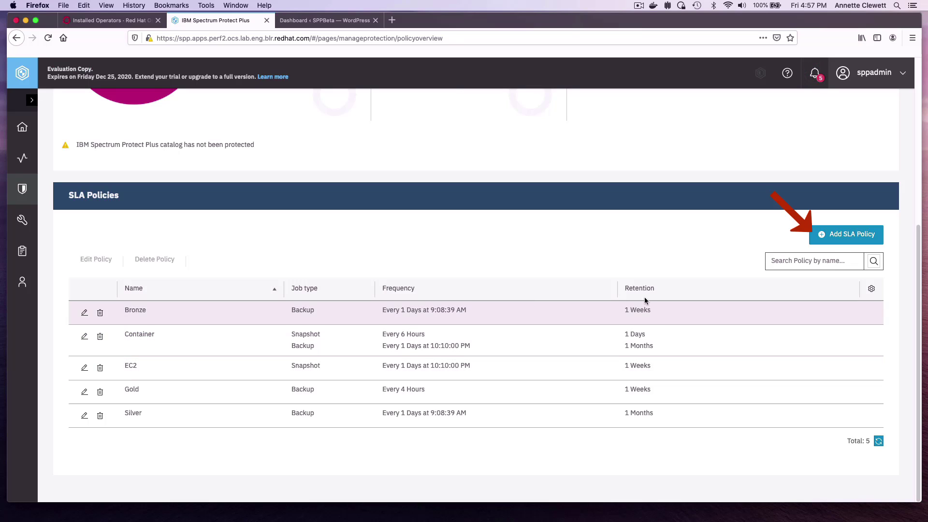
Start a new Kubernetes/OpenShift SLA policy named Daily6hrsnapshot.
click(832, 241)
click(319, 182)
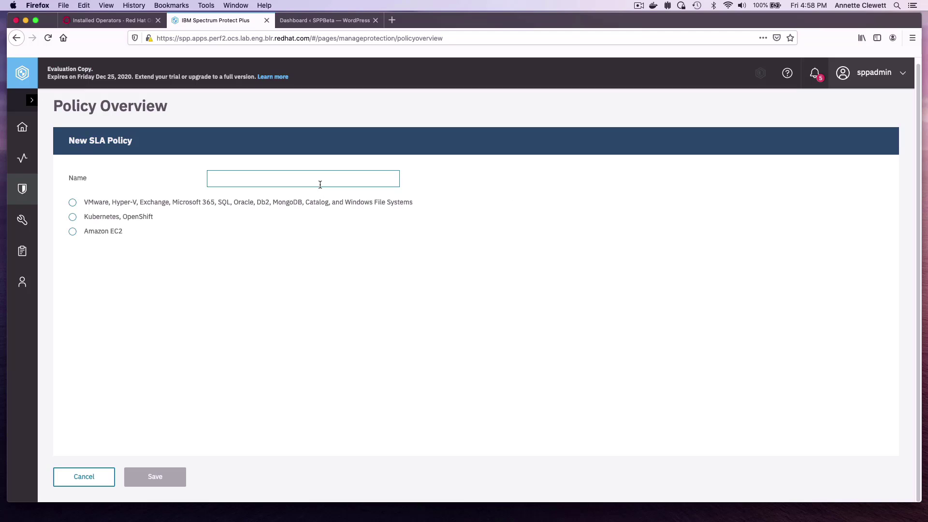
text(Daily)
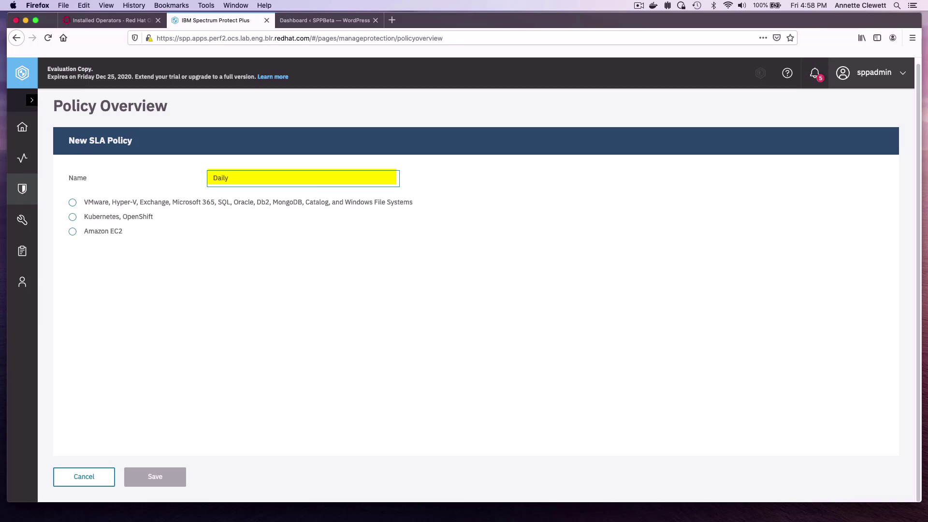
text(6hrsnapshot)
click(73, 218)
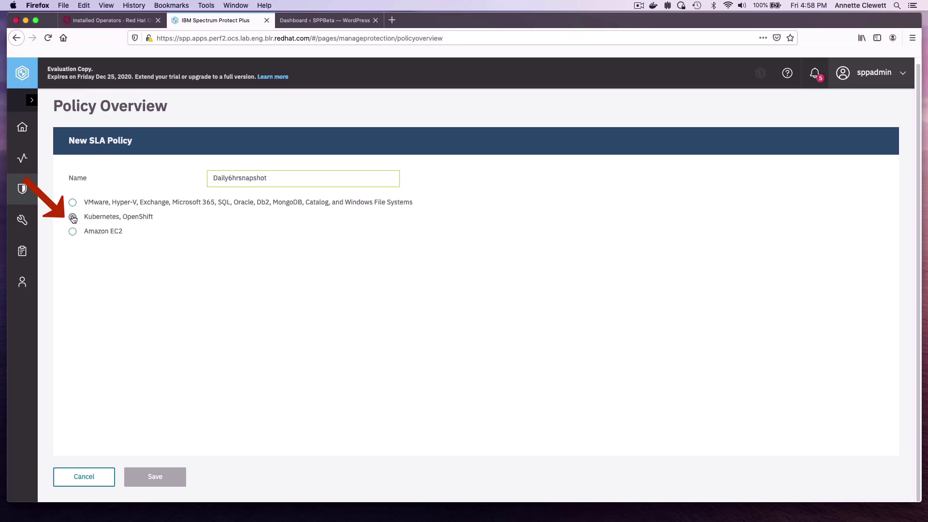
click(140, 298)
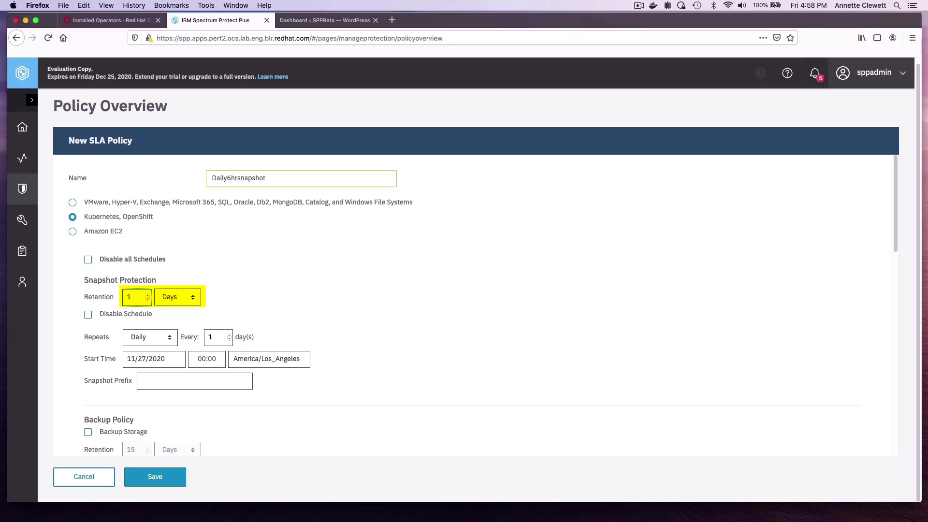
Make snapshots repeat hourly every 6 hours, enable Backup Storage, and save the policy.
click(167, 336)
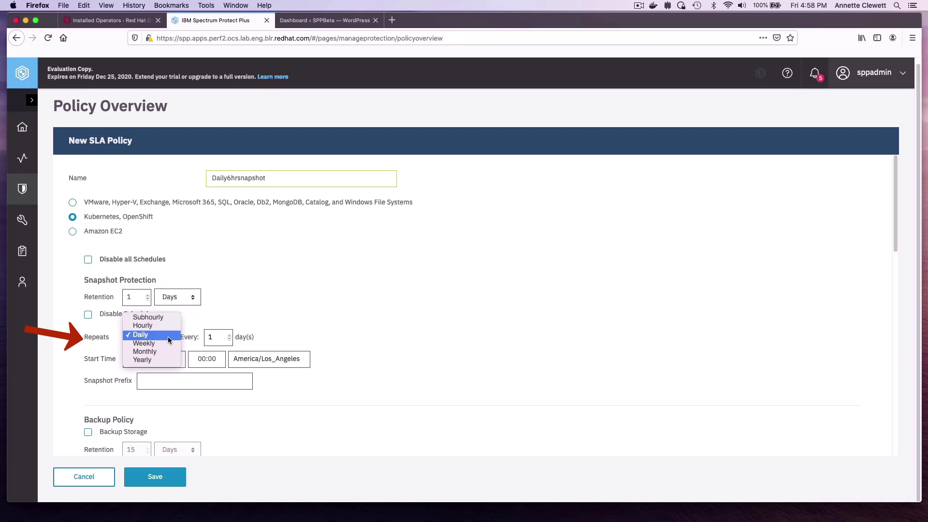
click(160, 326)
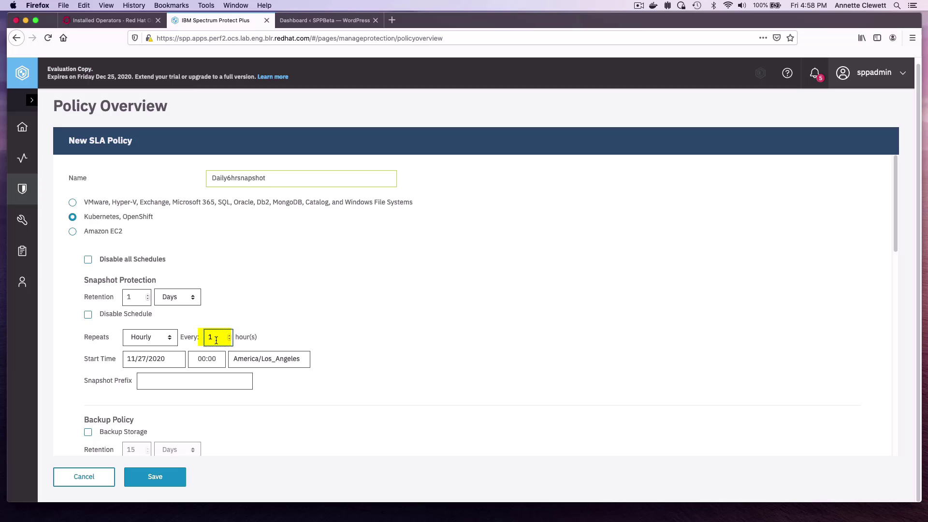
text(6)
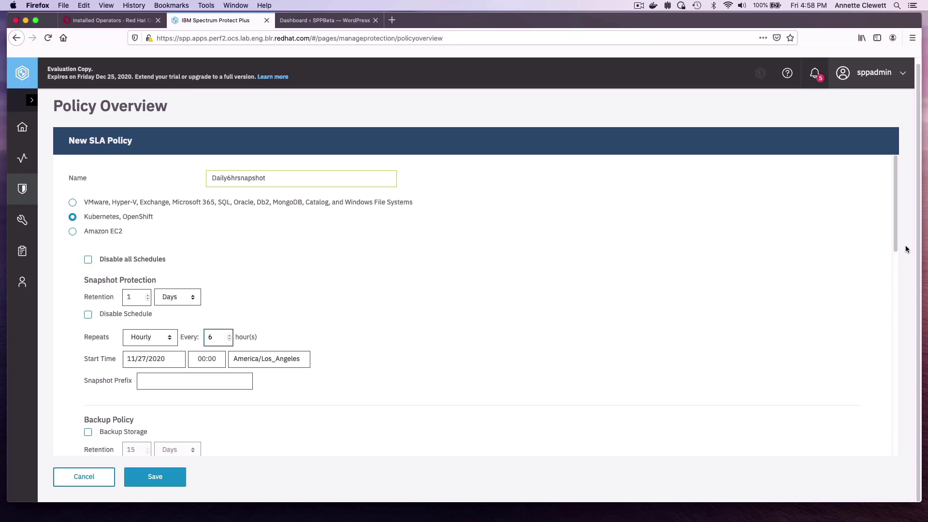
scroll(88, 258, down, 4)
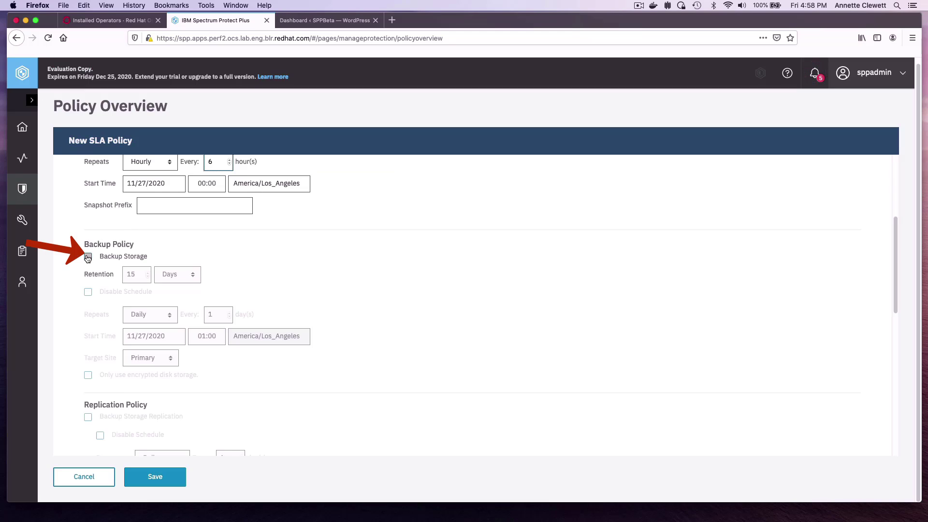
click(88, 257)
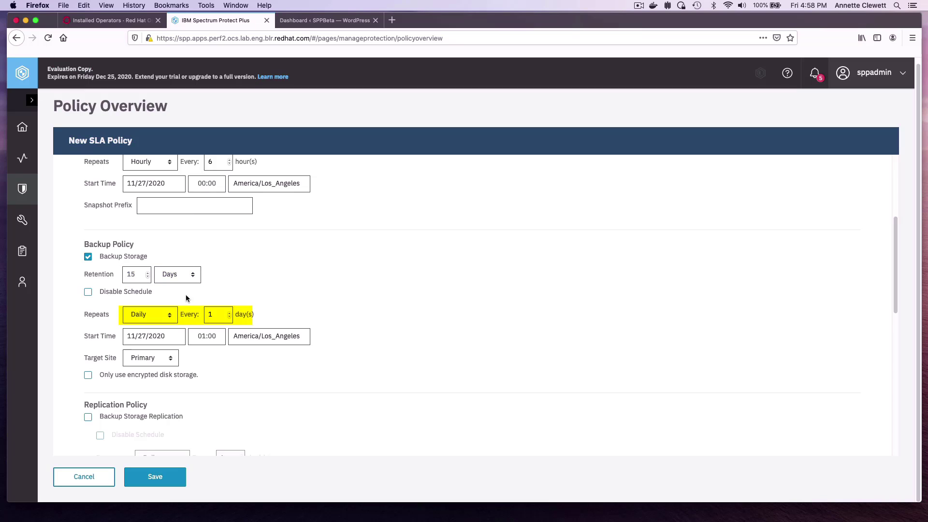
click(154, 477)
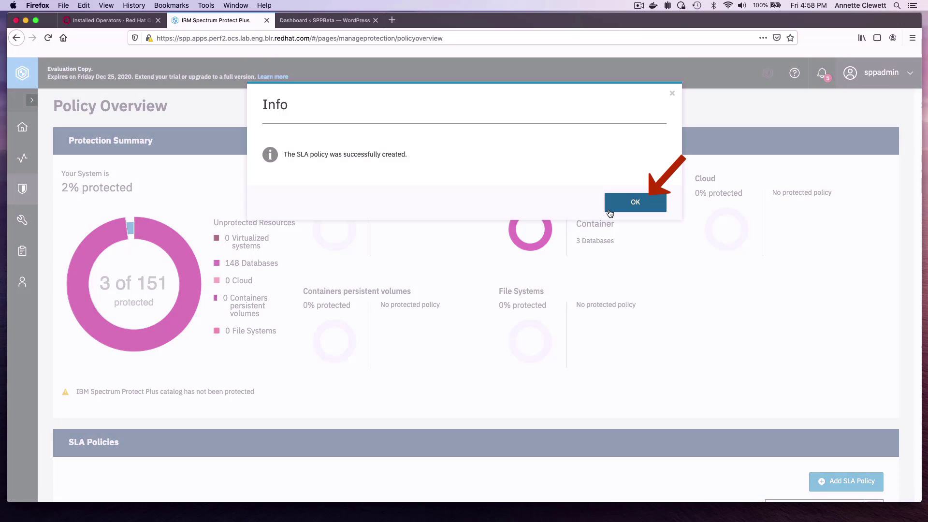
Open the OpenShift backup page under Manage Protection > Containers.
click(619, 203)
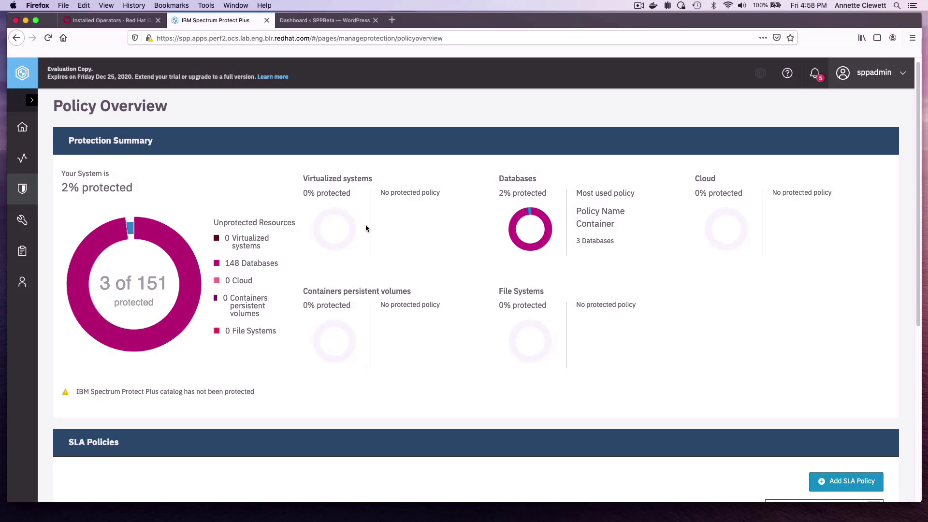
click(23, 190)
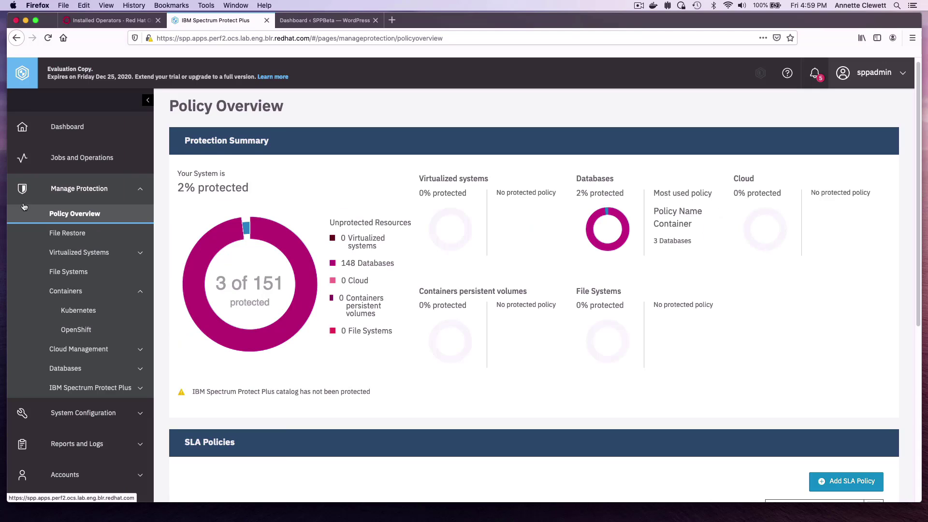
click(66, 333)
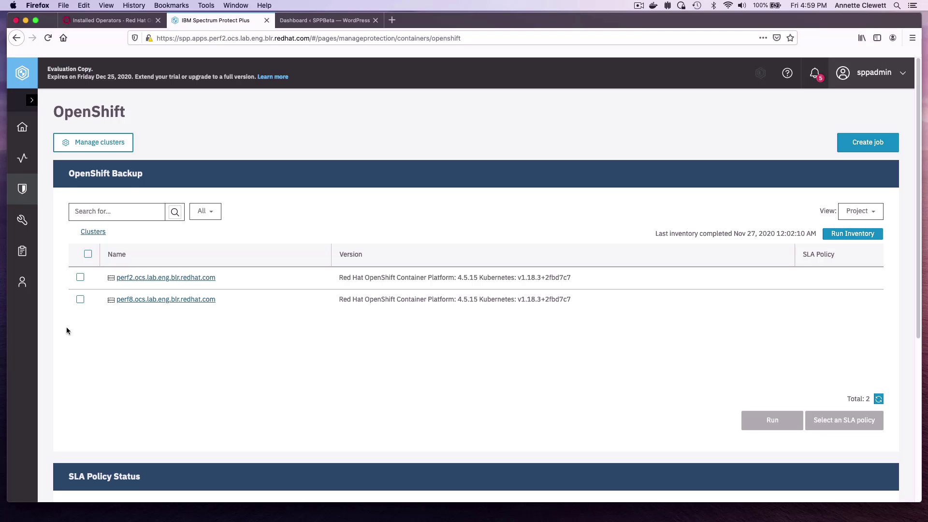
In the WordPress admin, open Posts to see the three published posts.
click(313, 20)
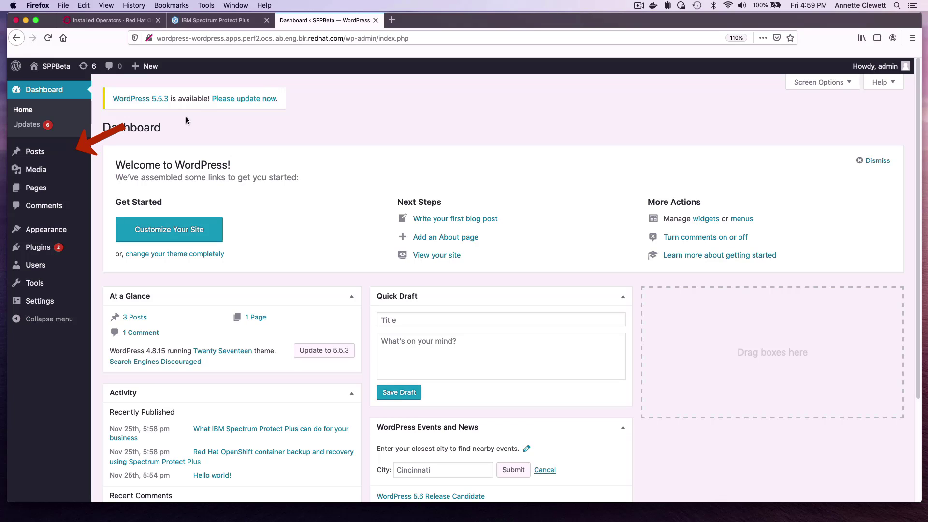
click(35, 151)
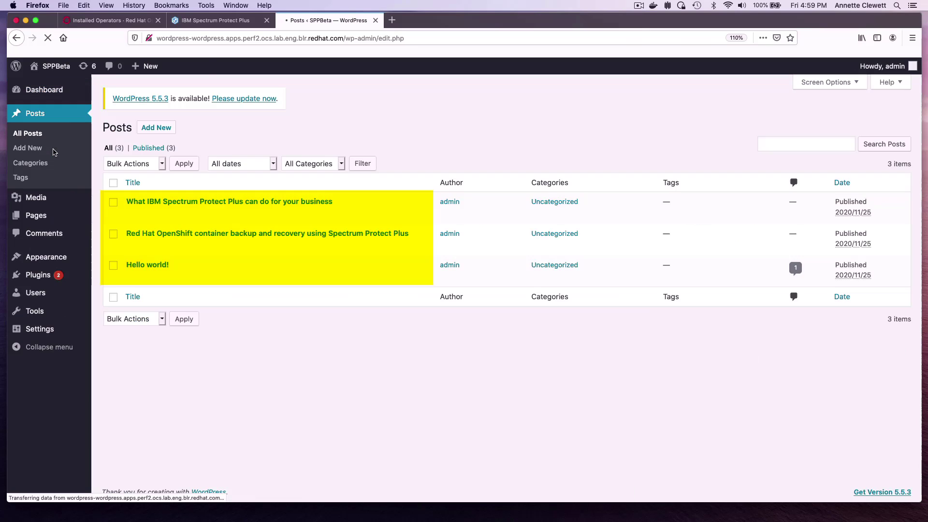
Open the wordpress namespace on the perf2.ocs.lab.eng.blr.redhat.com cluster.
click(215, 20)
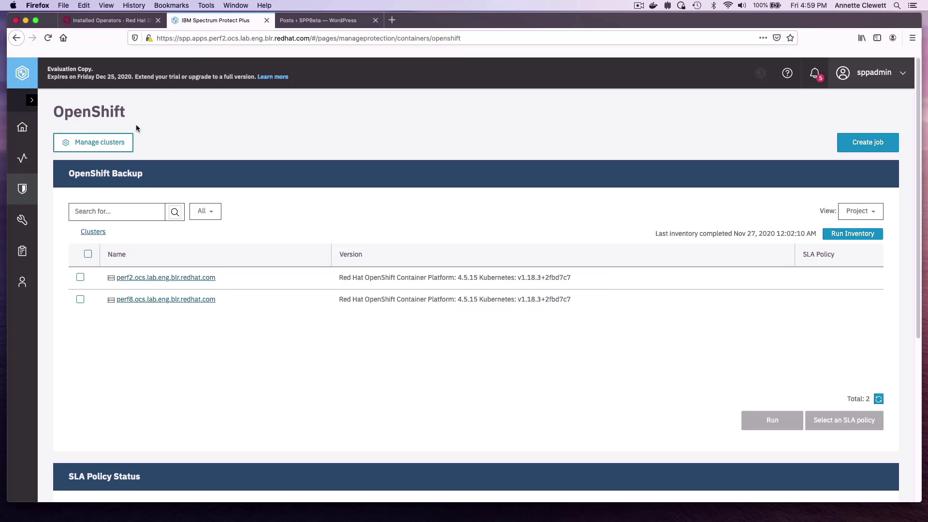
click(140, 280)
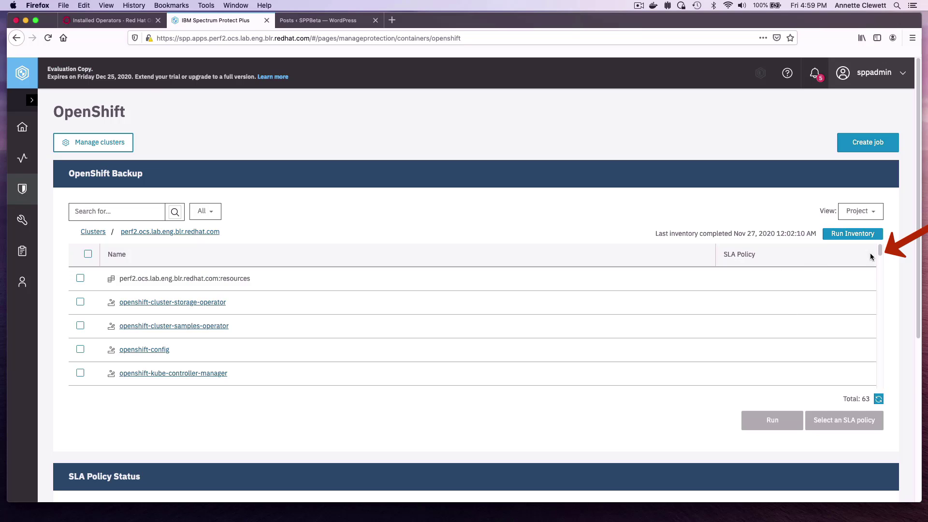
scroll(881, 258, down, 1)
mouse_move(881, 257)
mouse_down()
mouse_move(874, 282)
mouse_move(651, 337)
mouse_up()
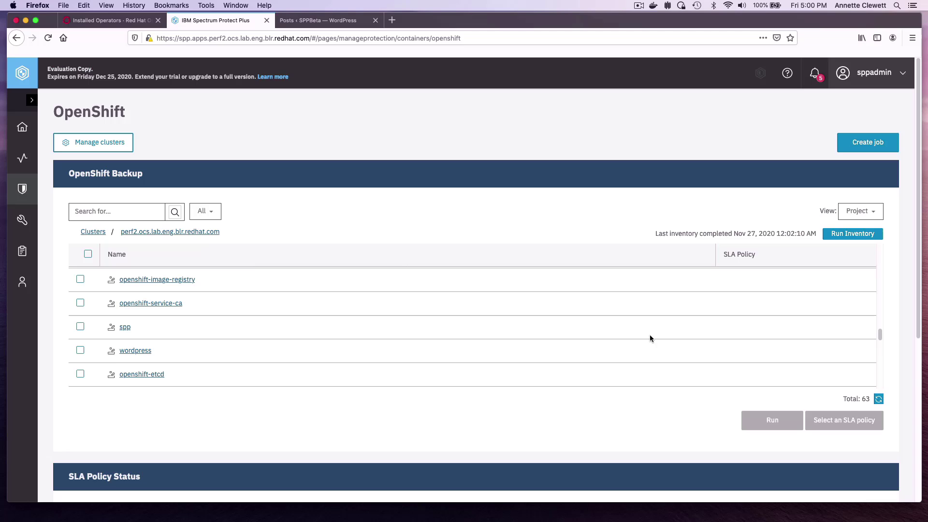
click(127, 351)
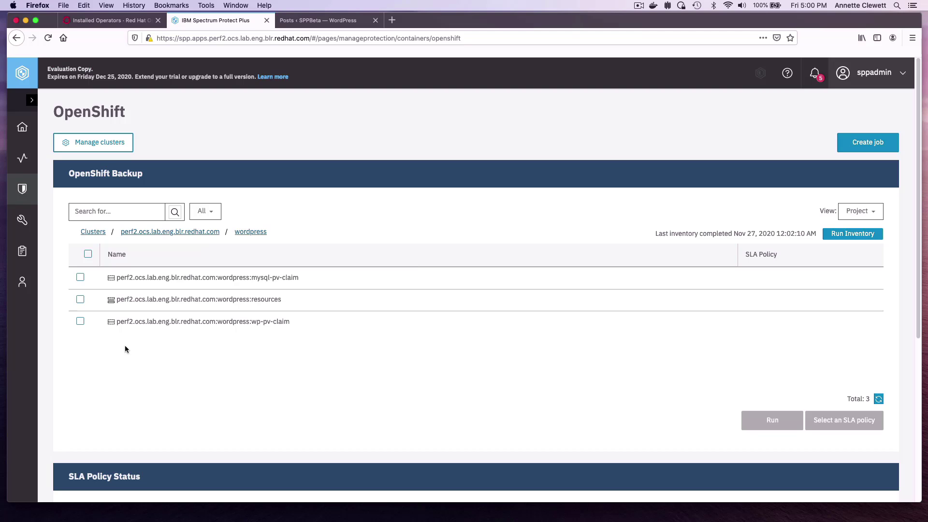
Select the mysql-pv-claim, resources and wp-pv-claim items for protection.
click(80, 278)
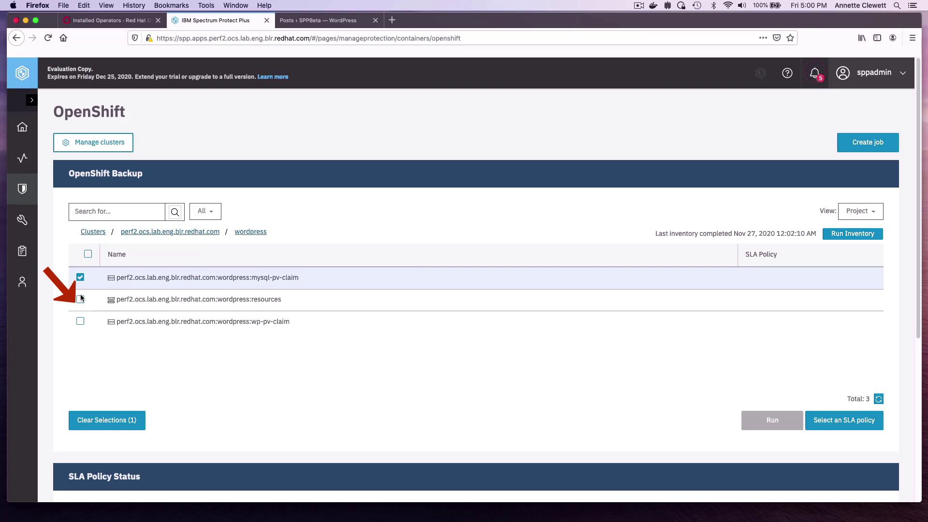
click(80, 299)
click(79, 321)
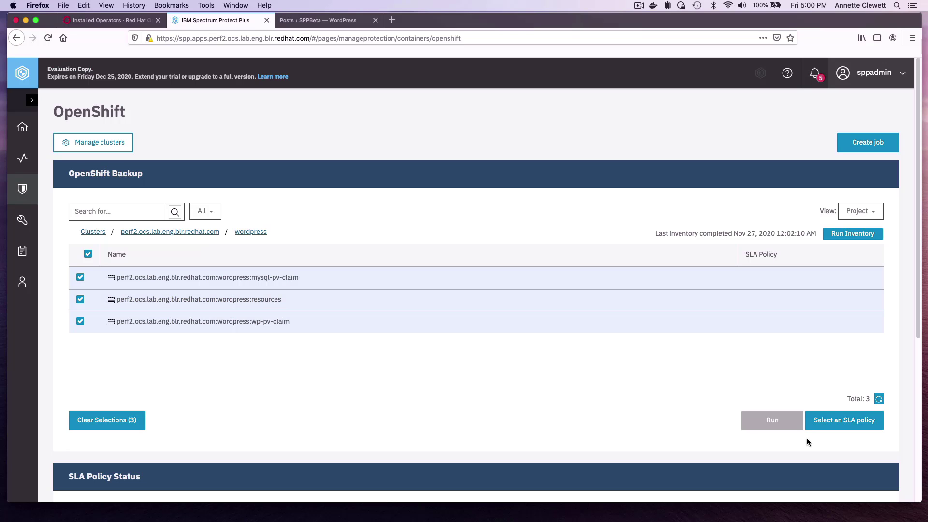
Assign the Daily6hrsnapshot SLA policy to the three selected wordpress items.
click(847, 424)
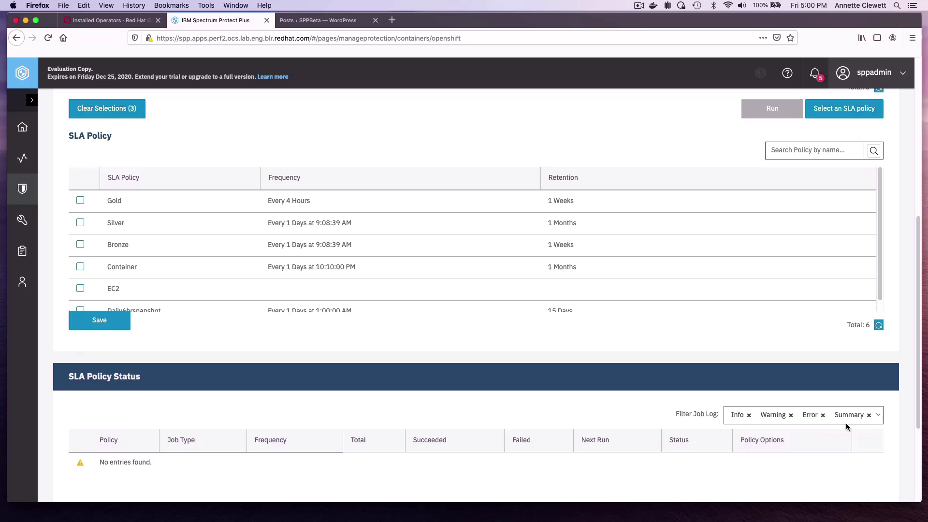
scroll(878, 302, down, 1)
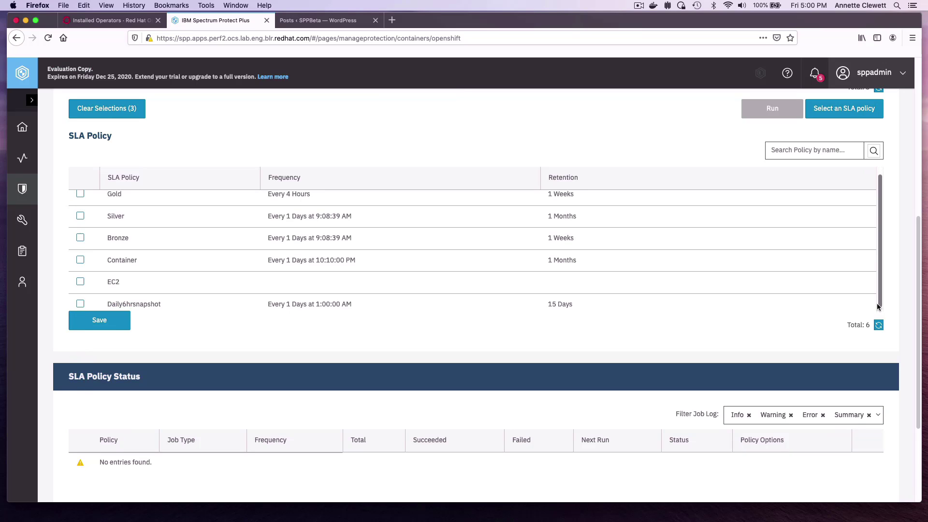
click(80, 301)
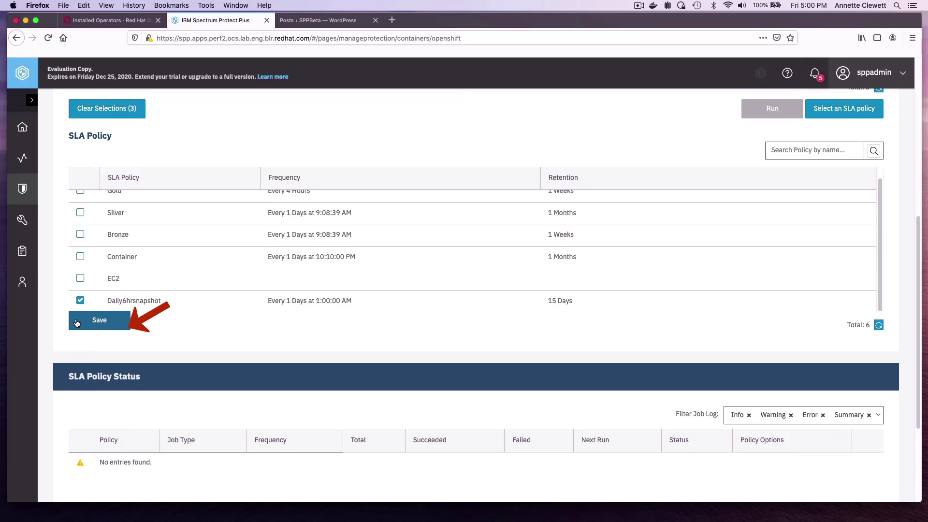
click(77, 321)
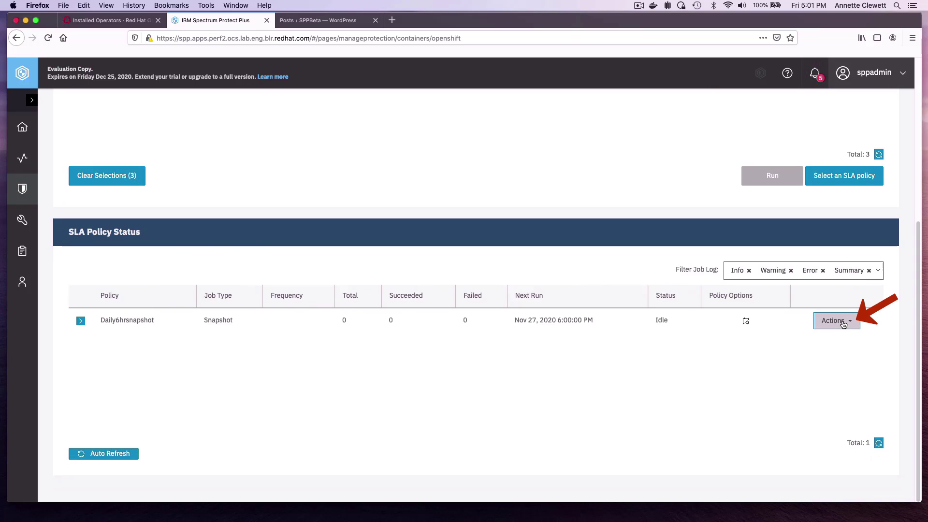
Start an immediate run of the Daily6hrsnapshot policy.
click(833, 321)
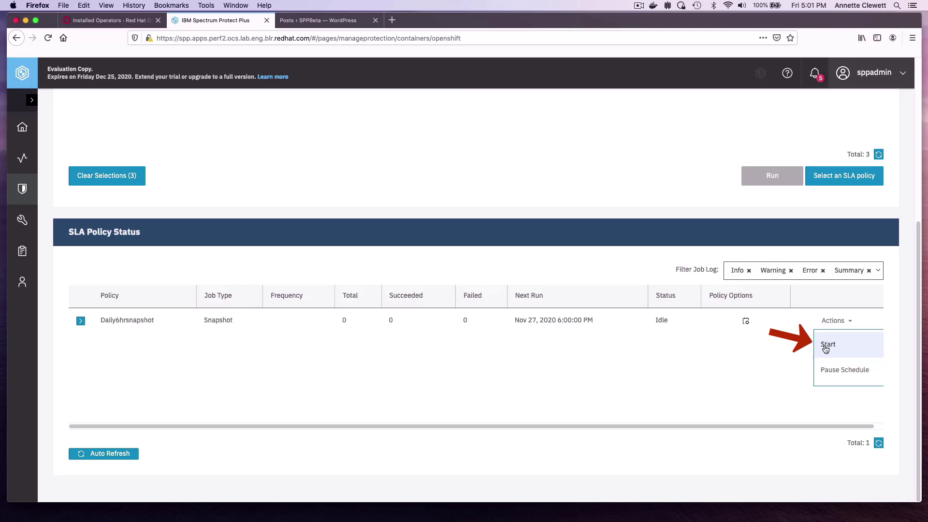
click(826, 348)
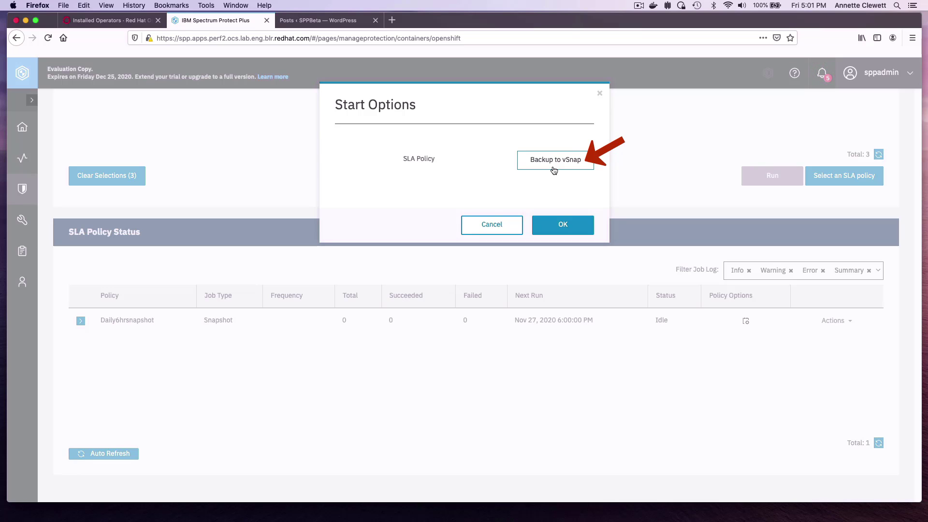
click(554, 161)
click(543, 207)
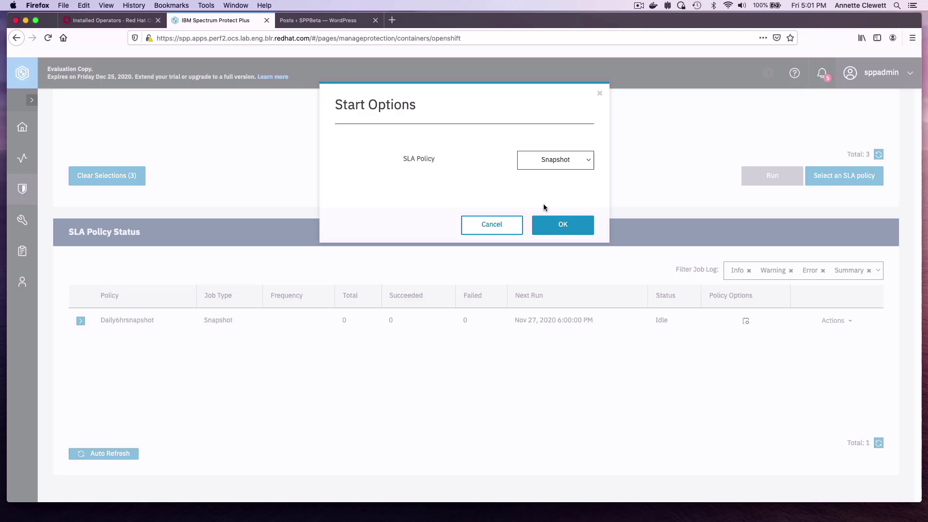
click(545, 231)
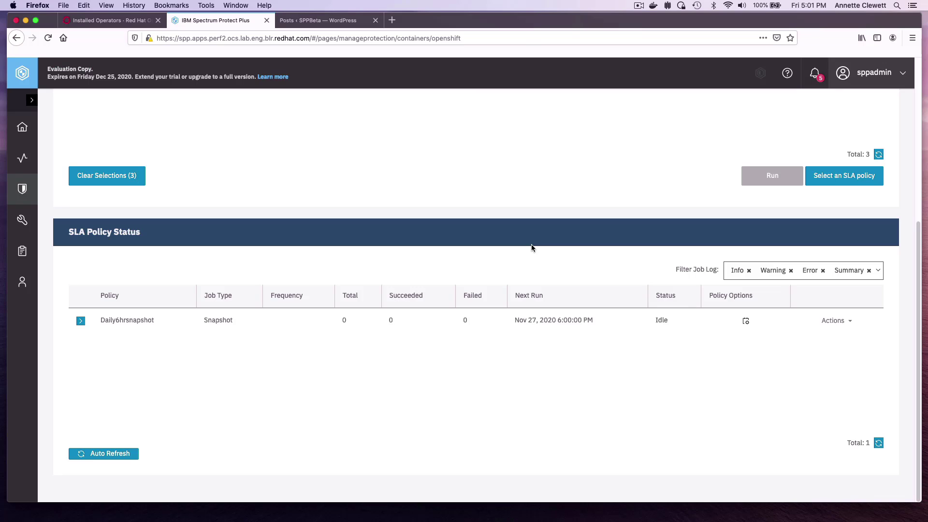
Open Jobs and Operations > Running Jobs to view the openshift_Daily6hrsnapshot job log.
click(23, 158)
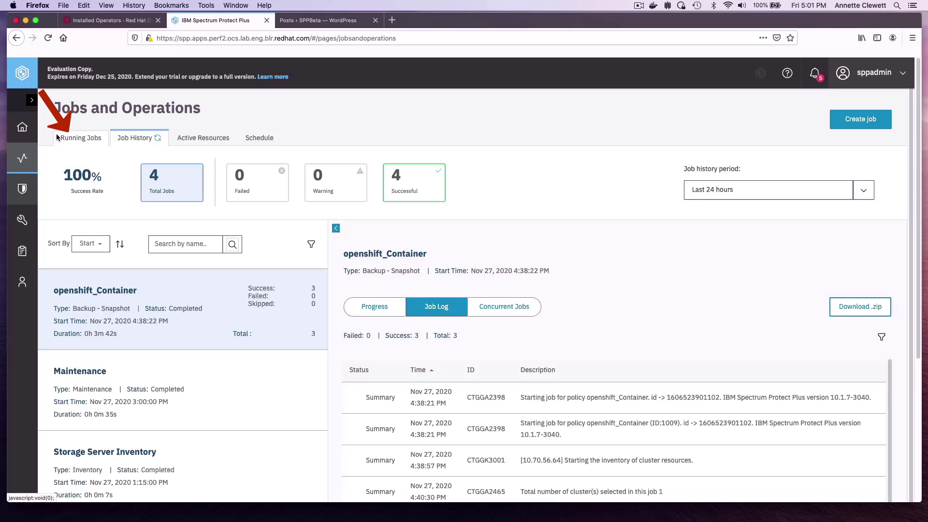
click(57, 138)
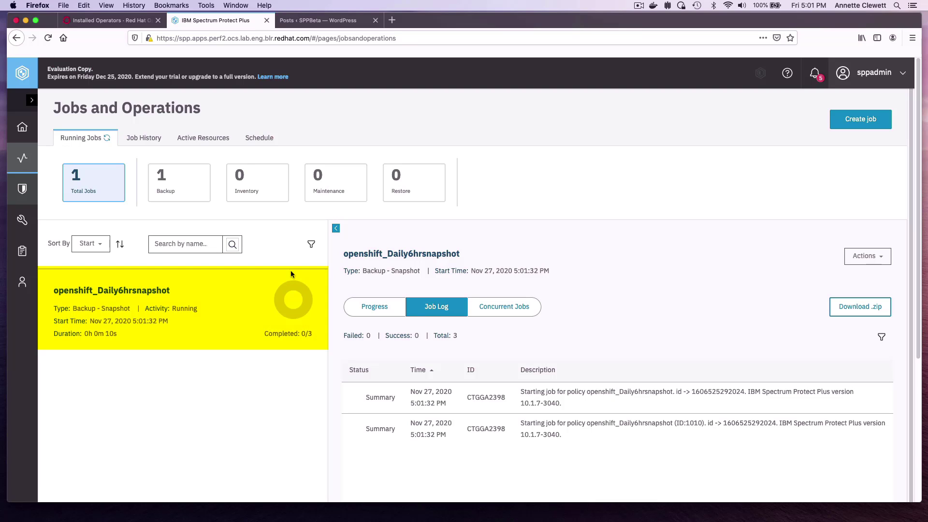
mouse_move(302, 279)
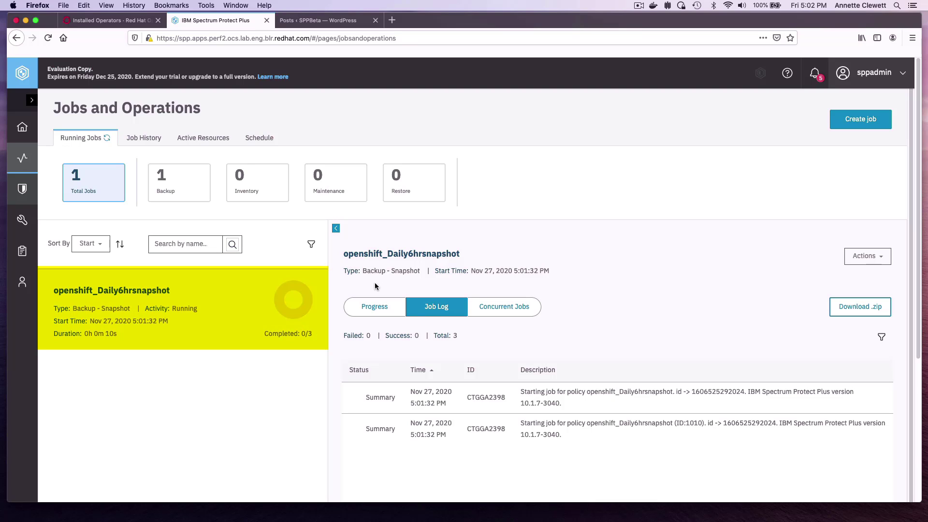
drag(919, 357, 919, 365)
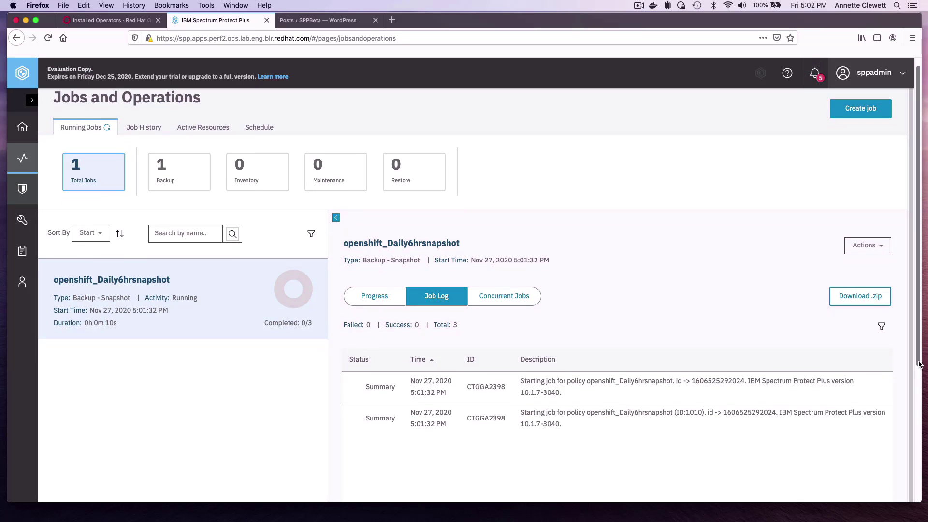
scroll(840, 351, up, 2)
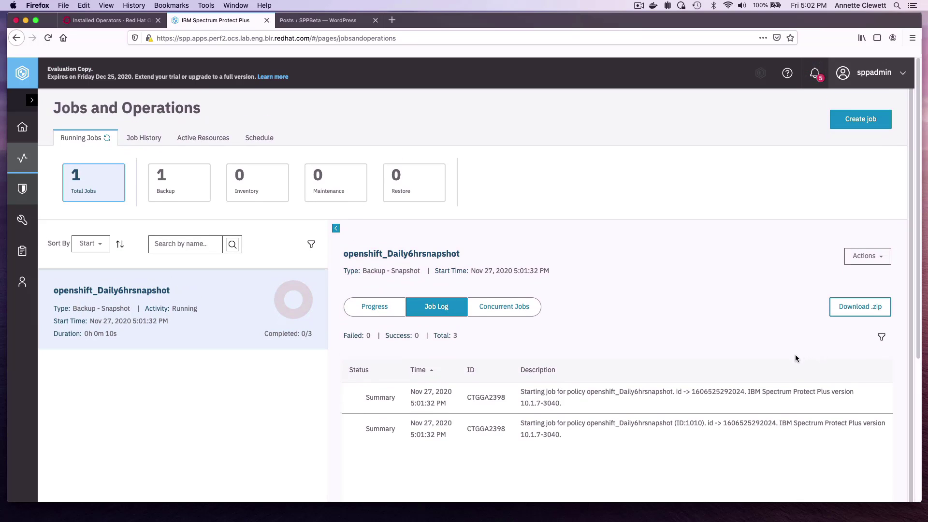
Run 'oc get volumesnapshotclass' in Terminal to list the cephfsplugin and rbdplugin snapshot classes.
key(super+Tab)
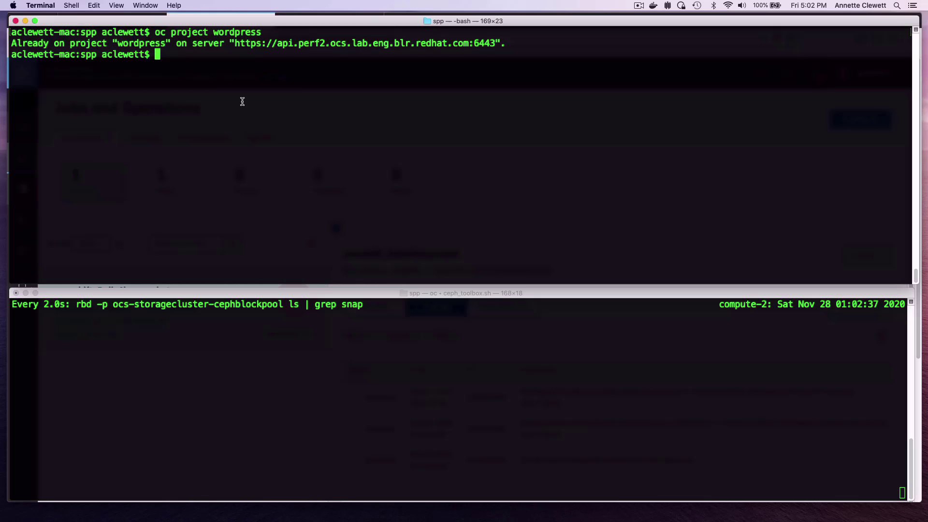
text(u)
text(mes)
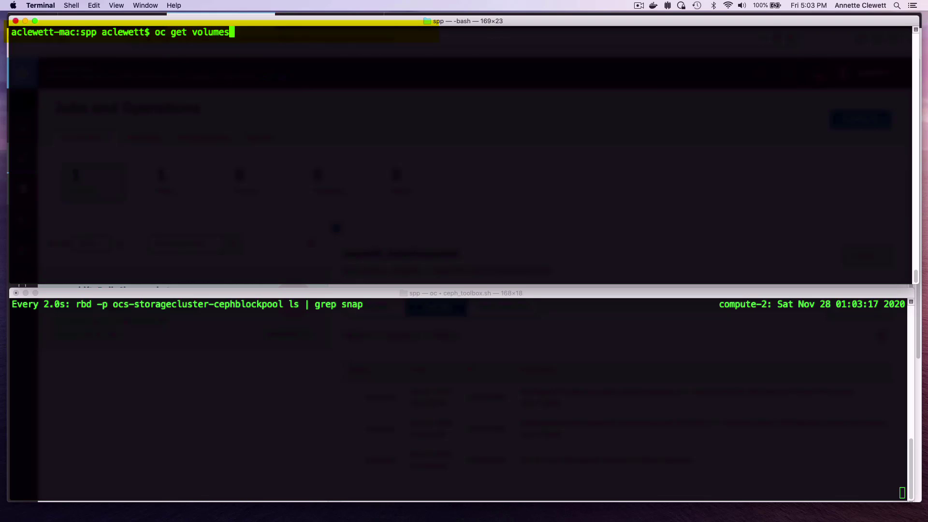
text(napshotclass)
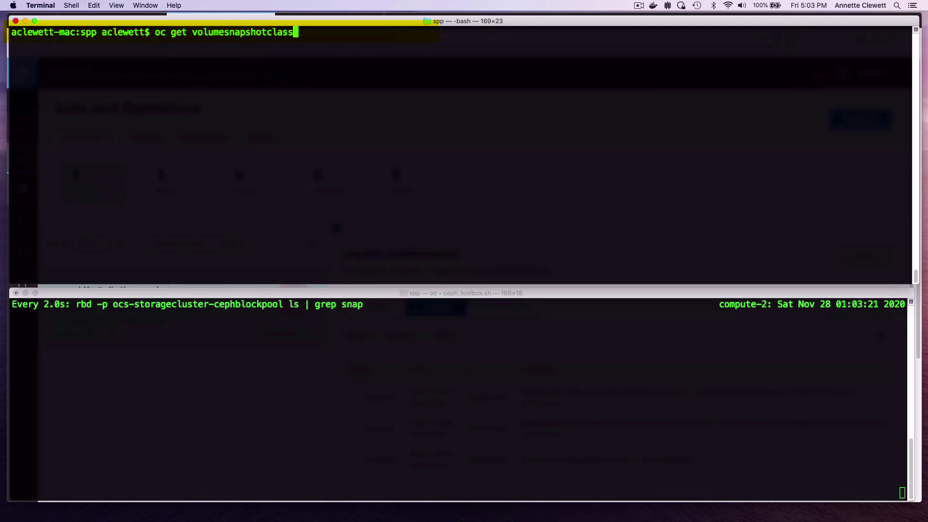
key(Return)
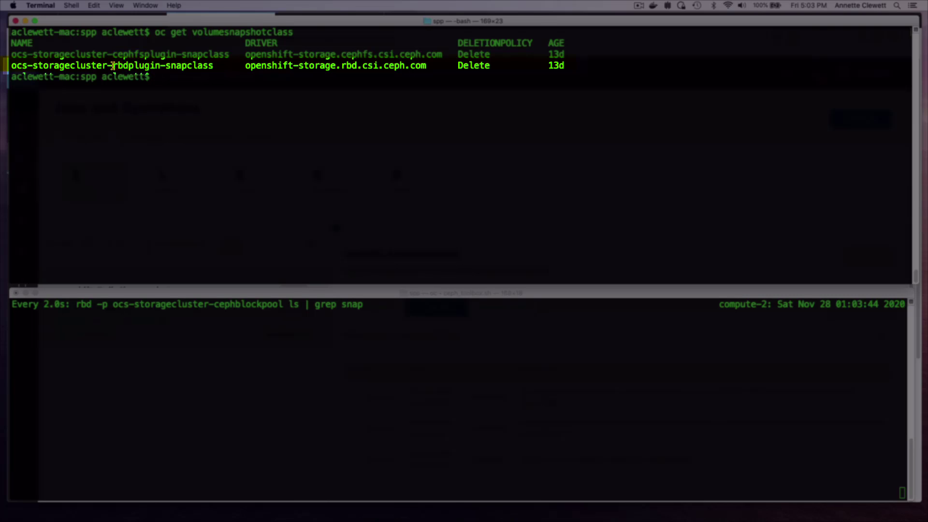
drag(113, 66, 124, 66)
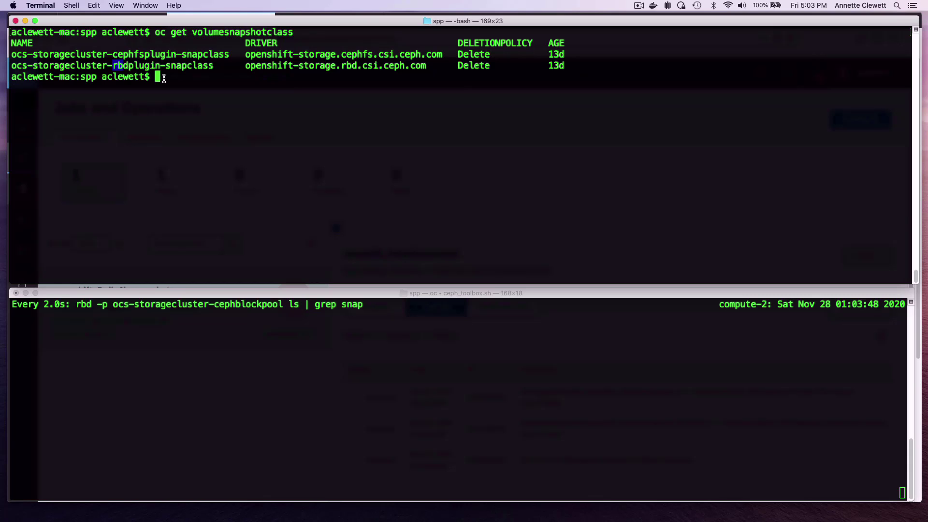
click(164, 80)
Scroll the job log to see 2 PVCs selected, then return to Terminal's csi-snap watch.
key(super+Tab)
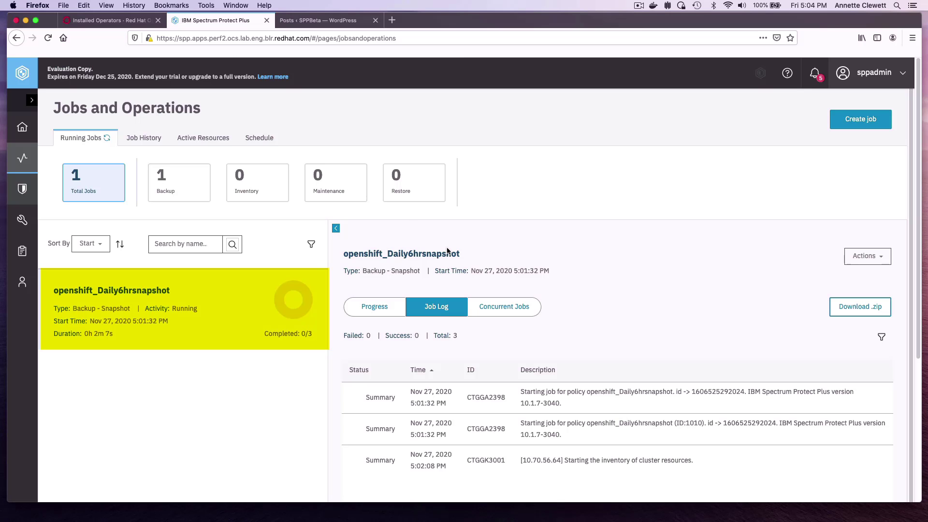
scroll(921, 349, down, 2)
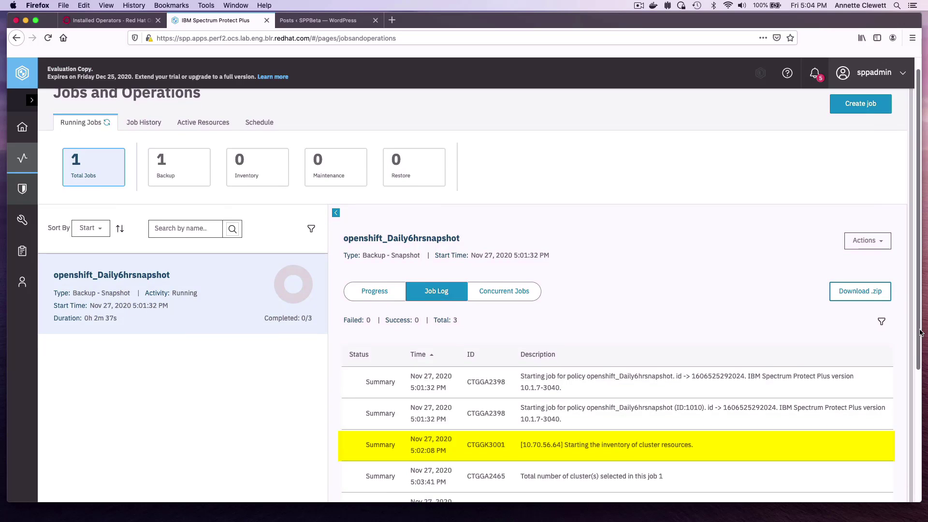
scroll(920, 349, down, 4)
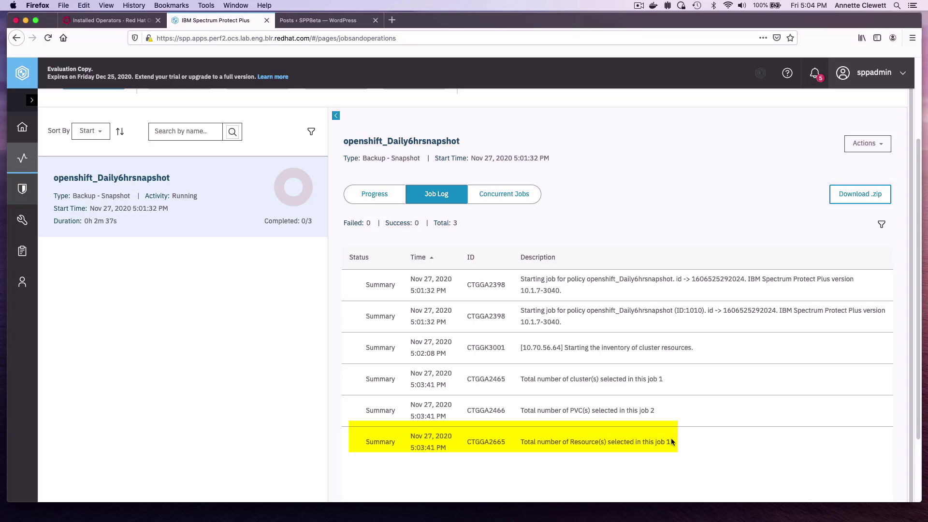
key(super+Tab)
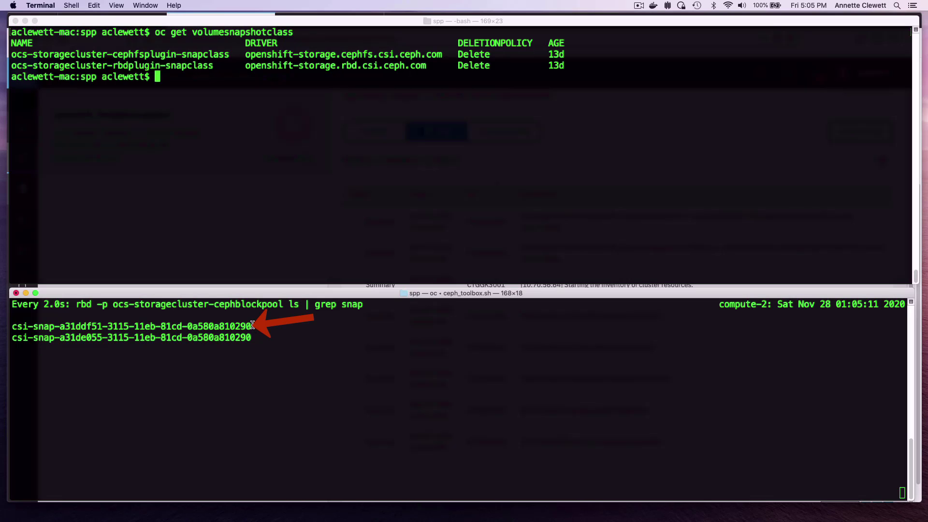
Run rbd info on the first csi-snap image: a 5 GiB clone-child with snapshot_count 1.
click(254, 328)
double_click(252, 328)
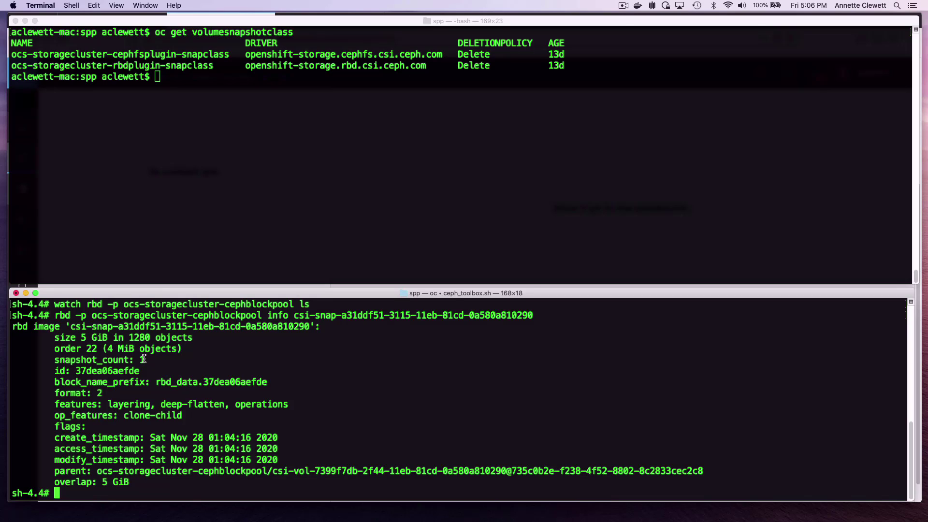
drag(144, 358, 67, 355)
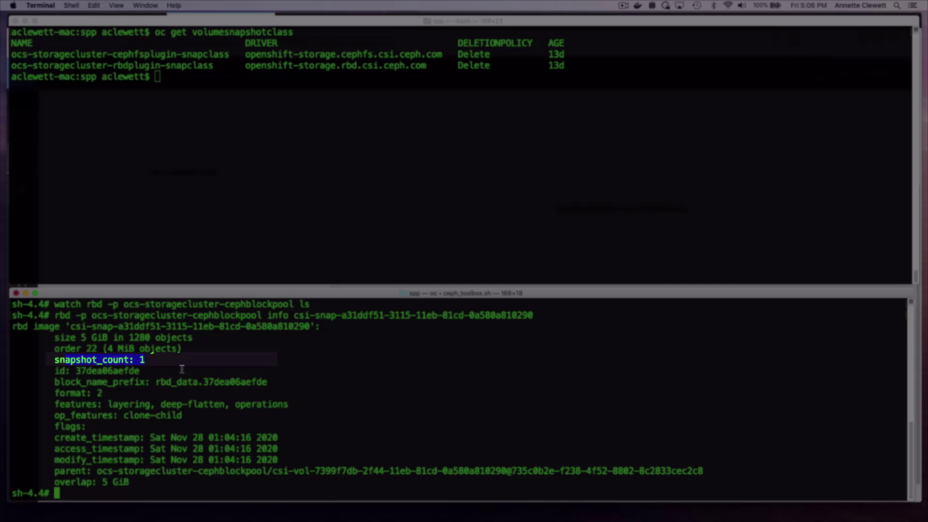
click(186, 402)
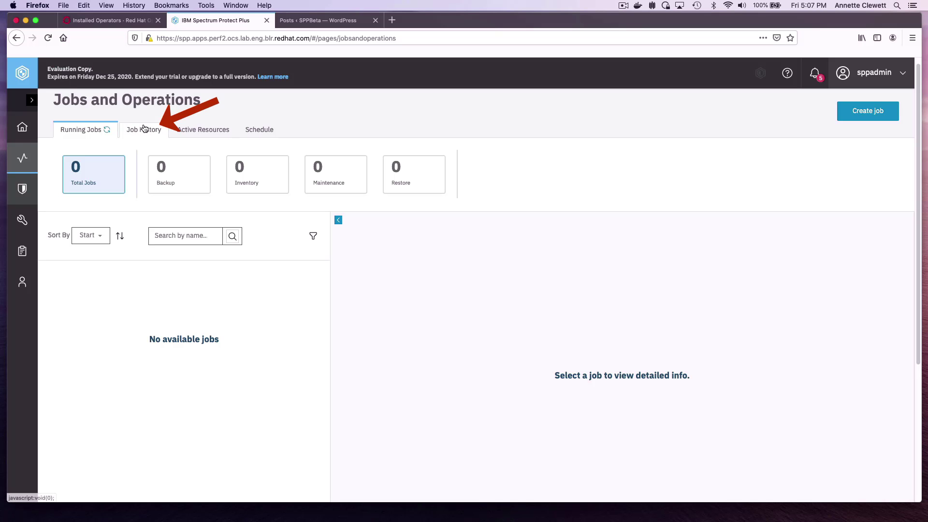
Open Job History: openshift_Daily6hrsnapshot shows Completed, 3 successes, 0 failures.
click(143, 128)
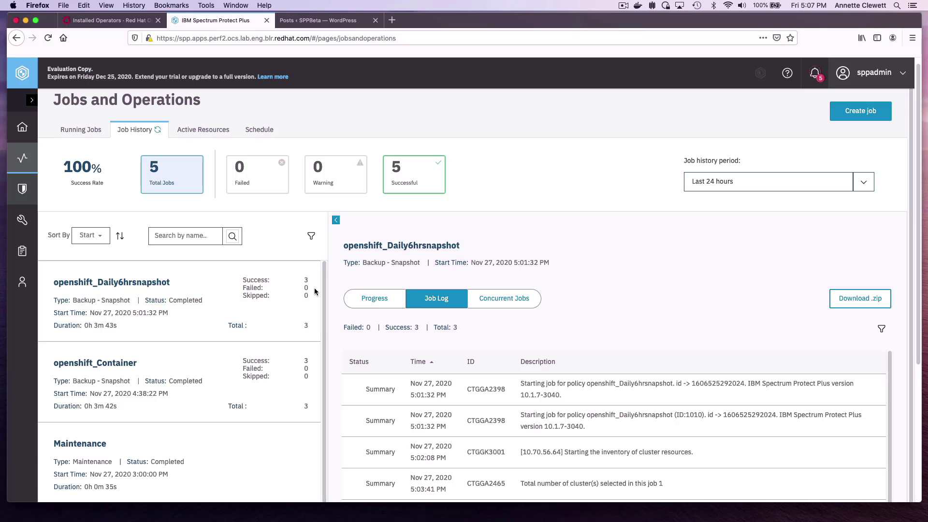
List the Velero backups in the spp-velero namespace with 'oc get backup -n spp-velero'.
key(super+Tab)
key(ctrl+l)
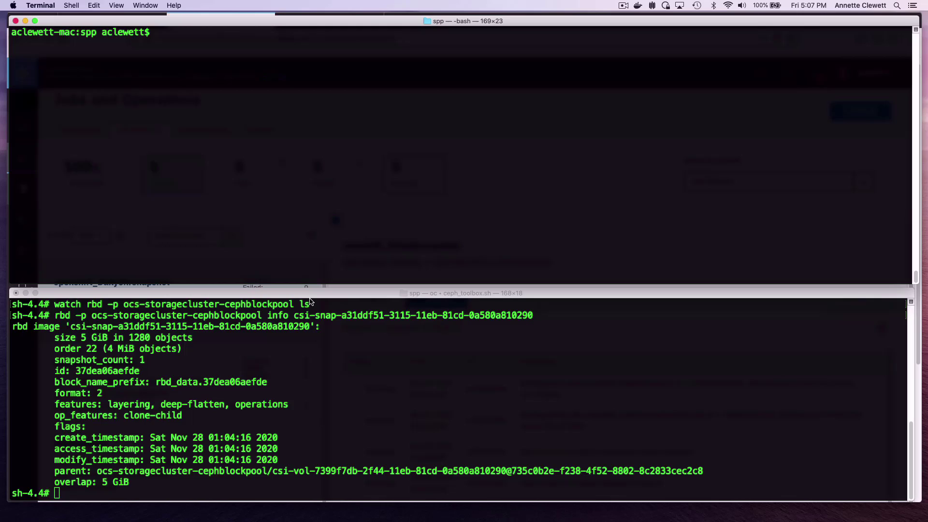
text(oc g)
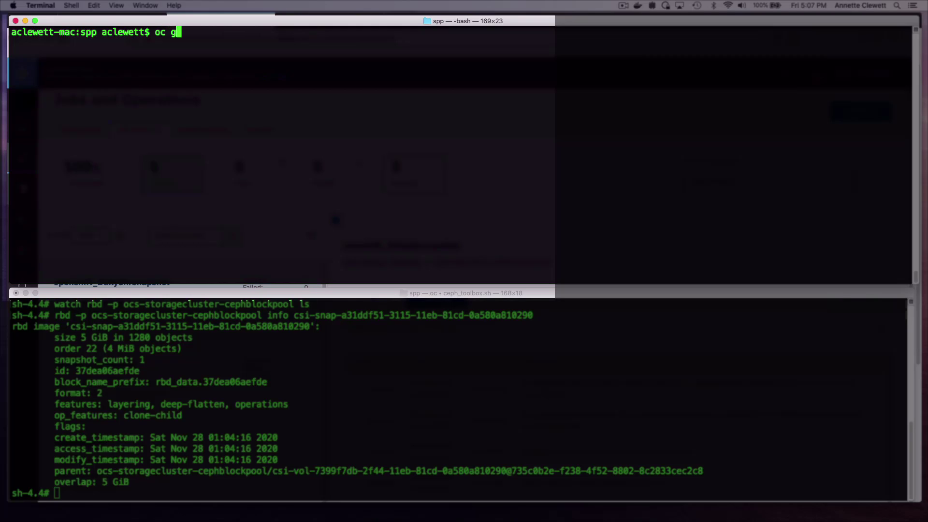
text(et backup -n spp-velero)
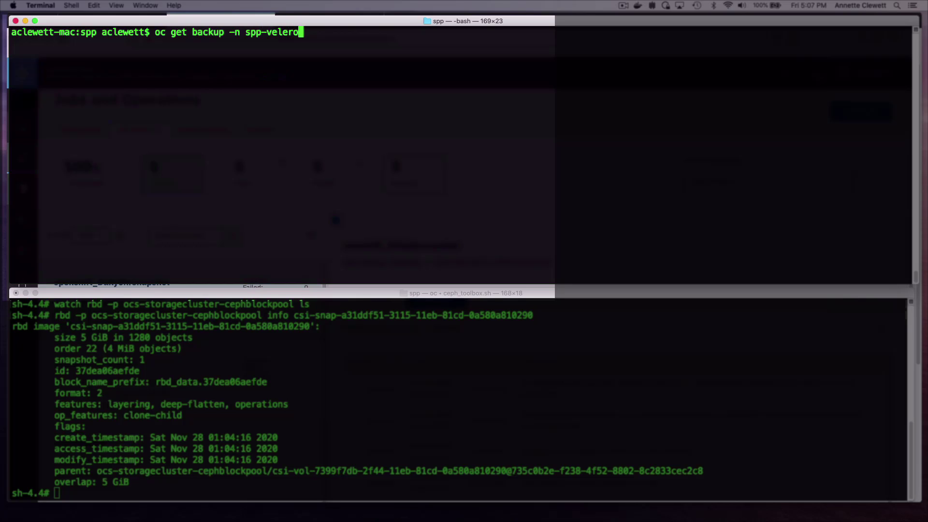
key(Return)
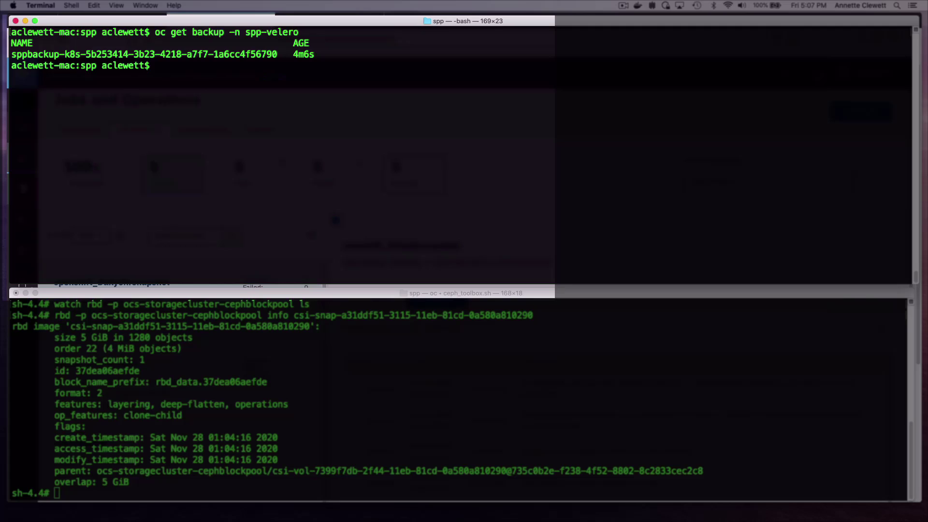
Describe the listed backup with 'velero describe backup' and check it Completed with 45 items.
text(o)
key(BackSpace)
text(velero describe backupp)
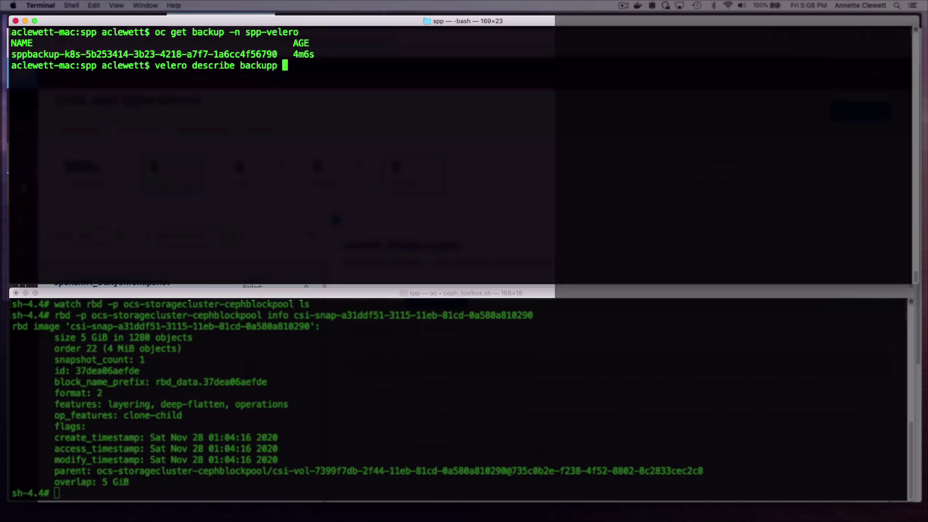
key(BackSpace)
key(BackSpace)
drag(277, 55, 15, 54)
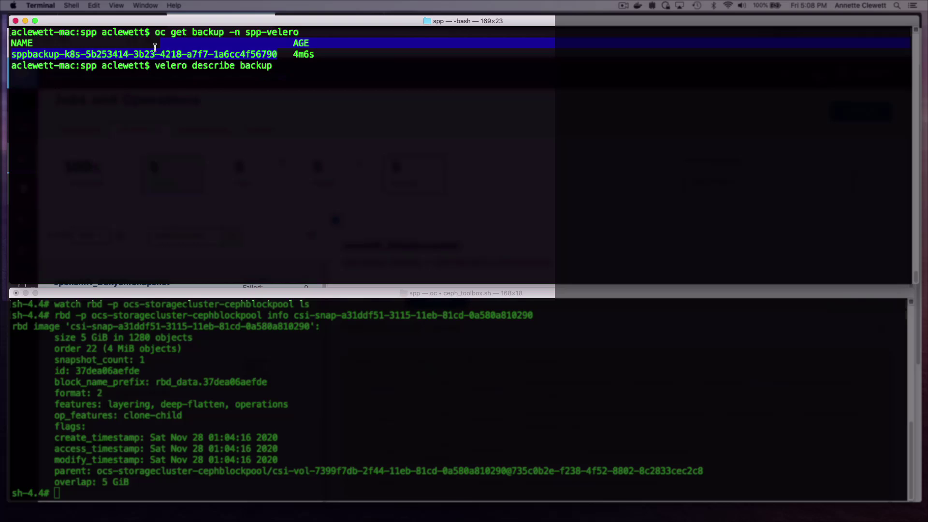
right_click(16, 54)
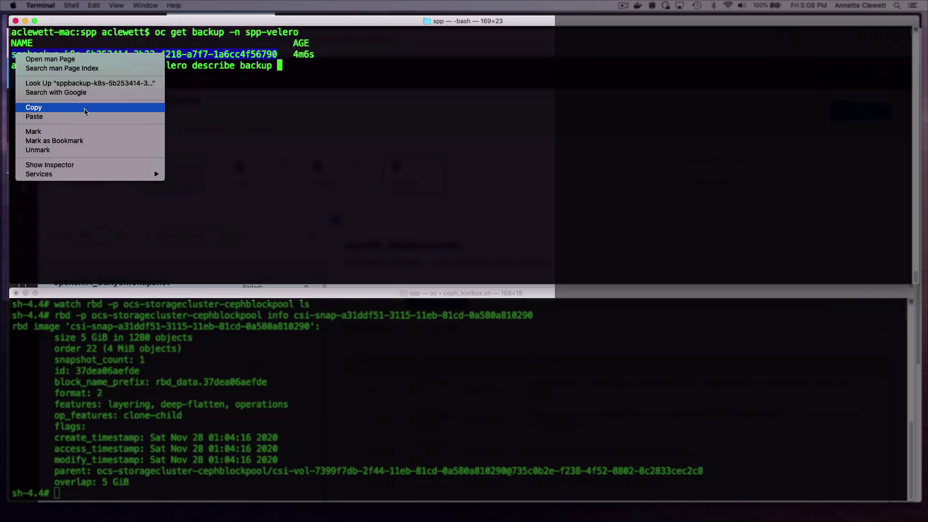
click(31, 107)
click(111, 107)
key(super+v)
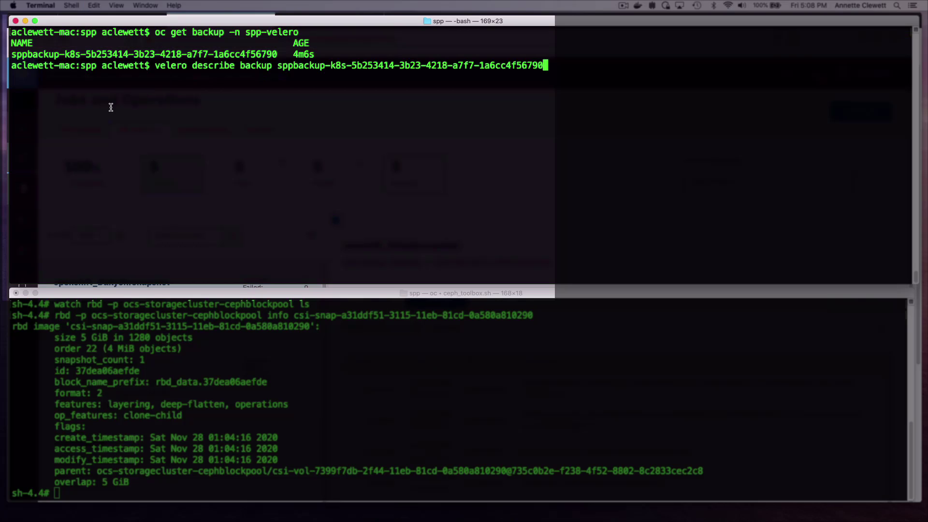
key(Return)
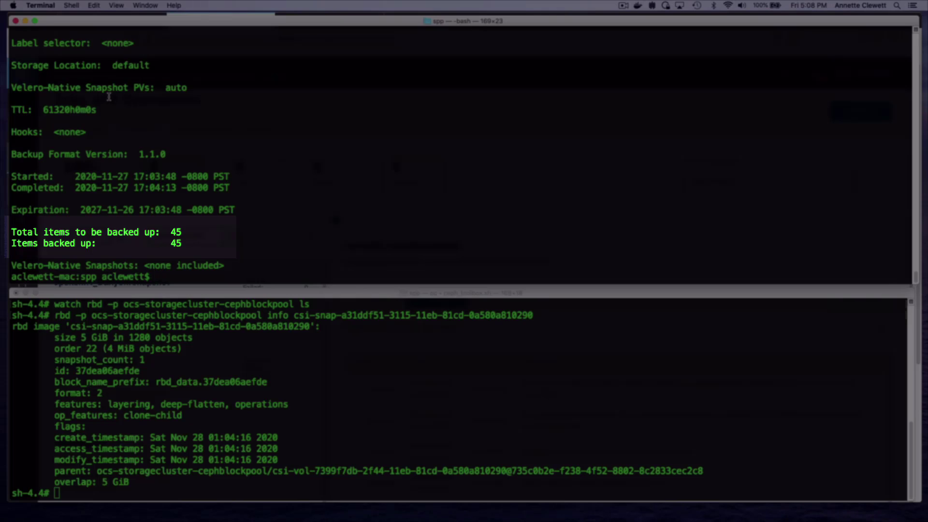
scroll(911, 261, up, 3)
scroll(914, 272, up, 2)
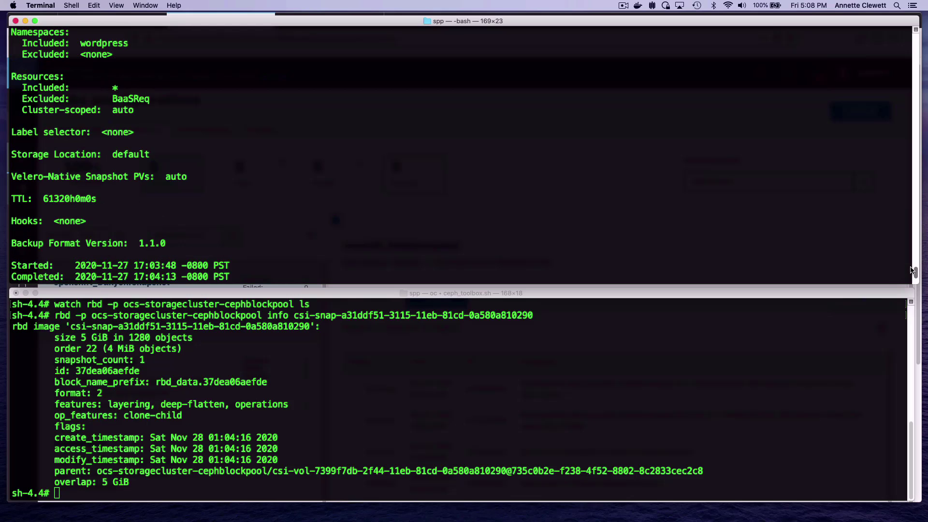
scroll(911, 269, up, 4)
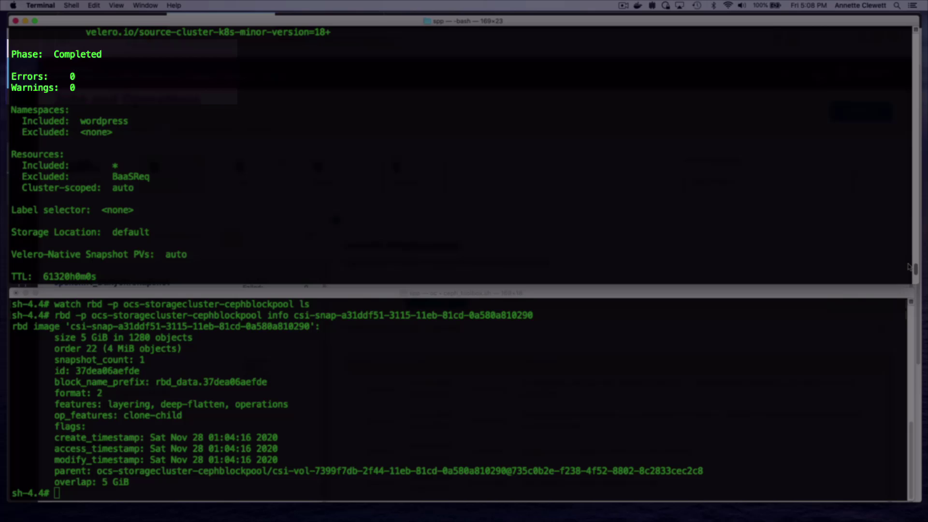
scroll(909, 267, down, 1)
scroll(908, 266, down, 7)
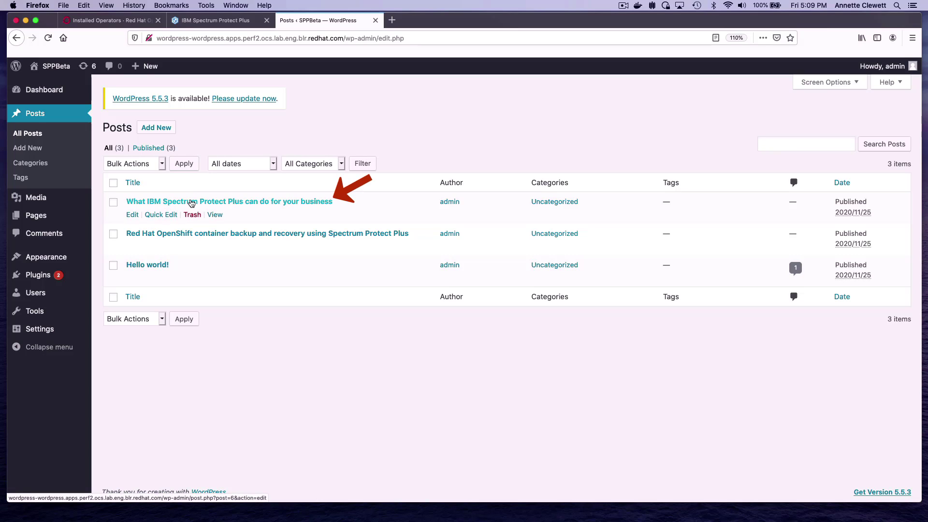
Trash the 'What IBM Spectrum Protect Plus can do for your business' post from All Posts.
click(191, 202)
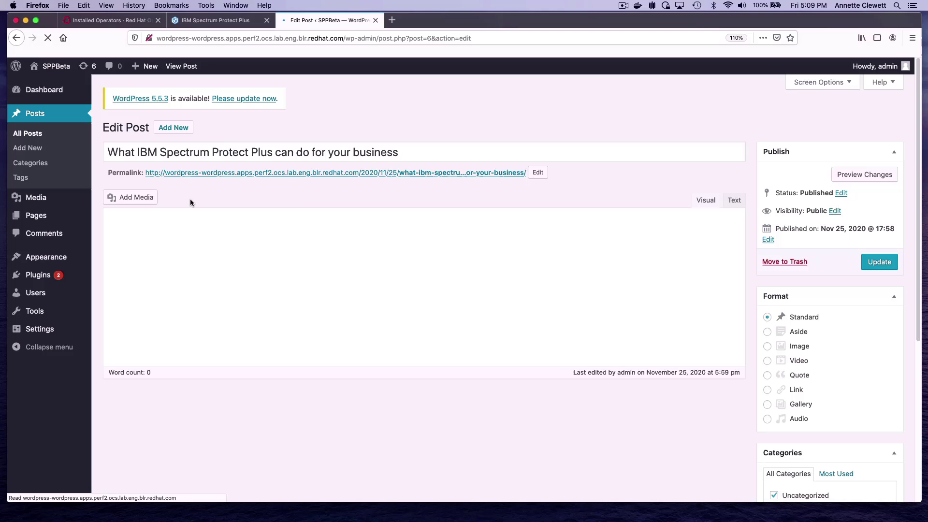
click(27, 135)
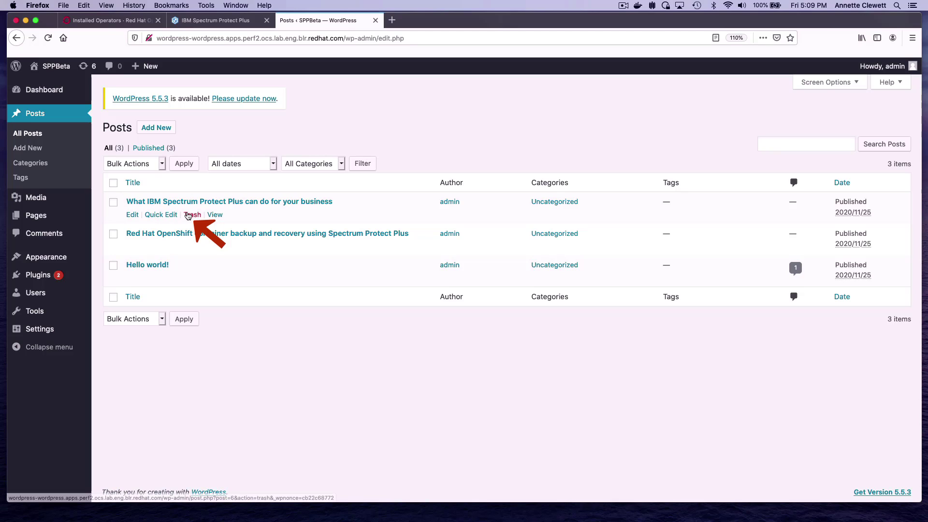
click(188, 216)
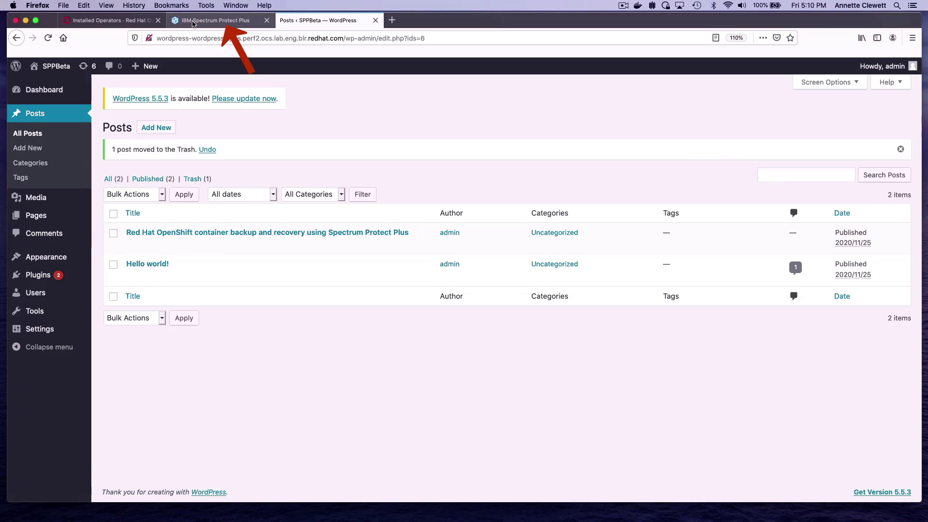
Create a new Restore job from the Spectrum Protect Plus jobs page.
click(208, 20)
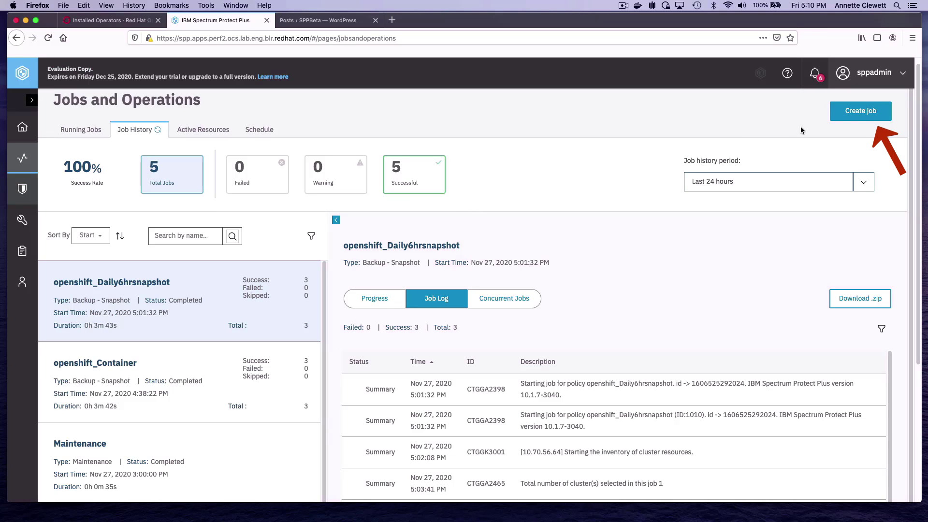
click(849, 113)
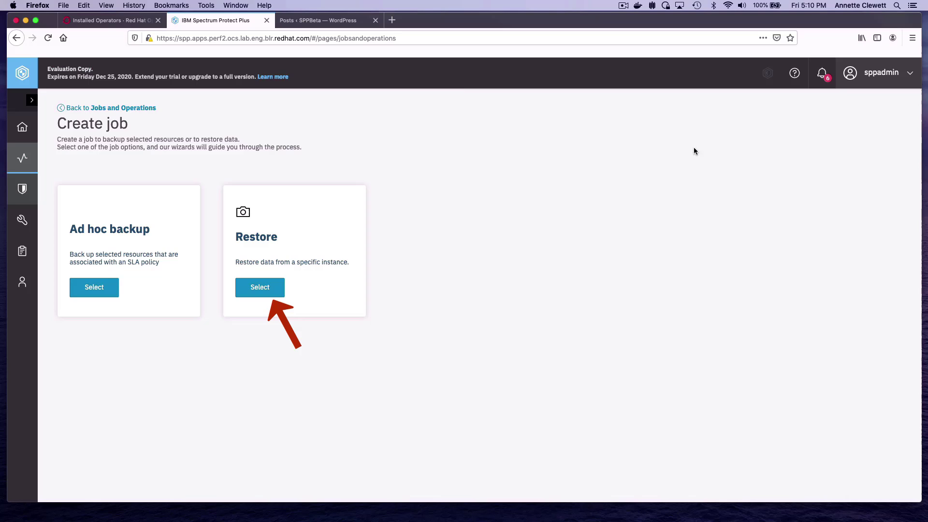
click(260, 296)
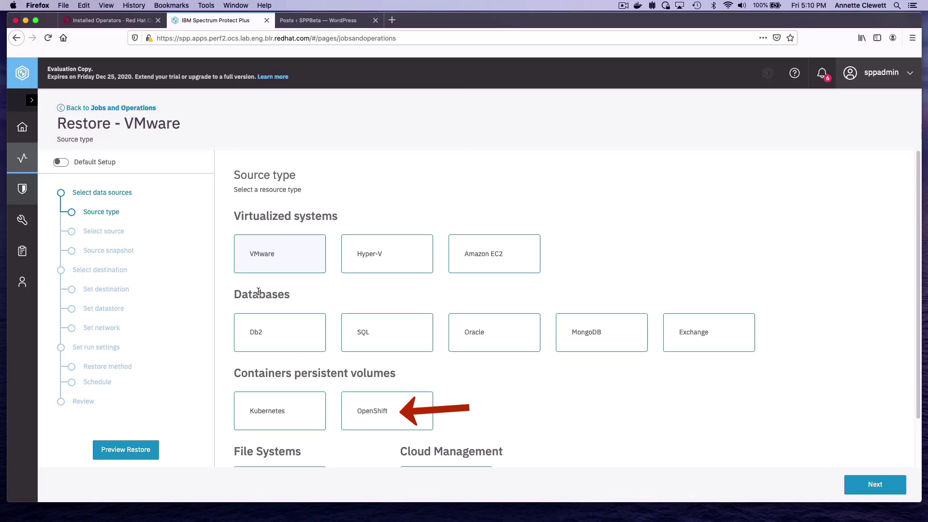
Choose OpenShift, search 'wordpress', and add wp-pv-claim and mysql-pv-claim as restore items.
click(400, 409)
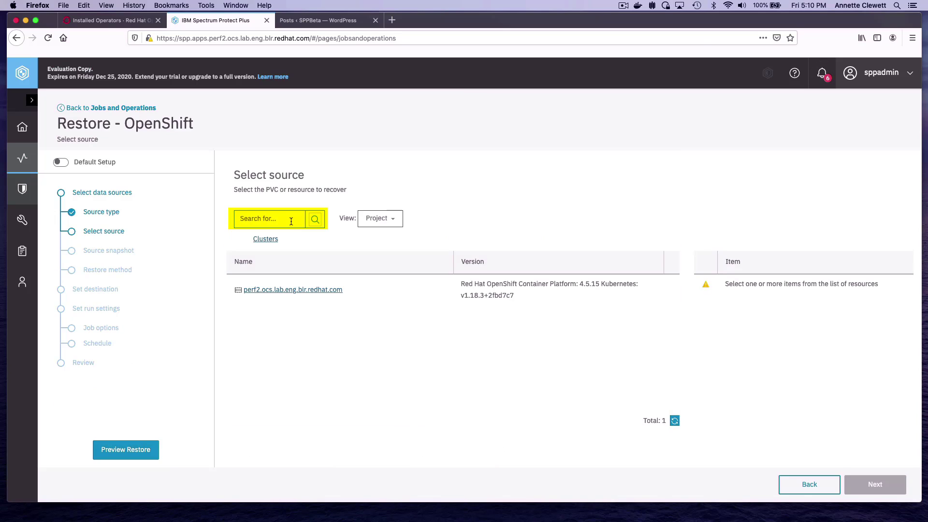
click(294, 222)
text(wordpress)
key(Return)
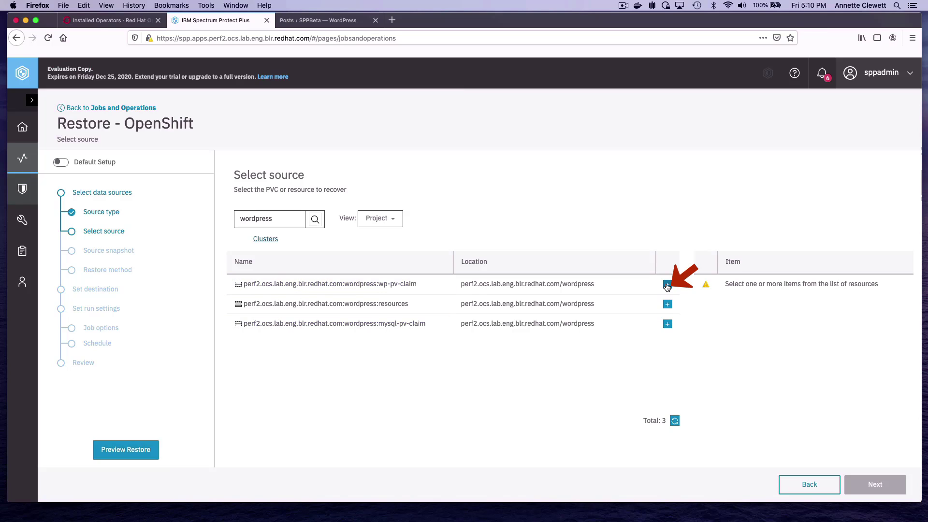
click(667, 287)
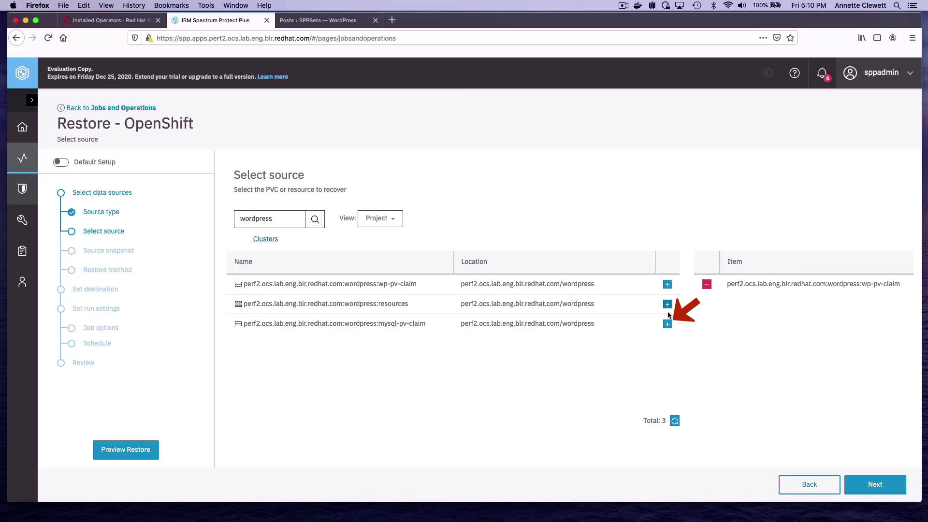
click(667, 327)
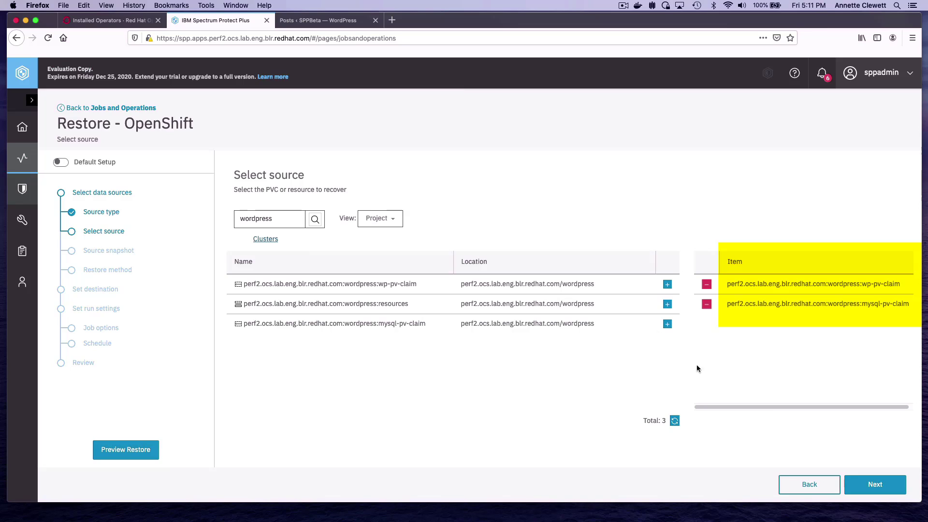
Set origin From Snapshot, type On-Demand, and restore point Nov 27, 2020 5:04:16 PM.
click(851, 481)
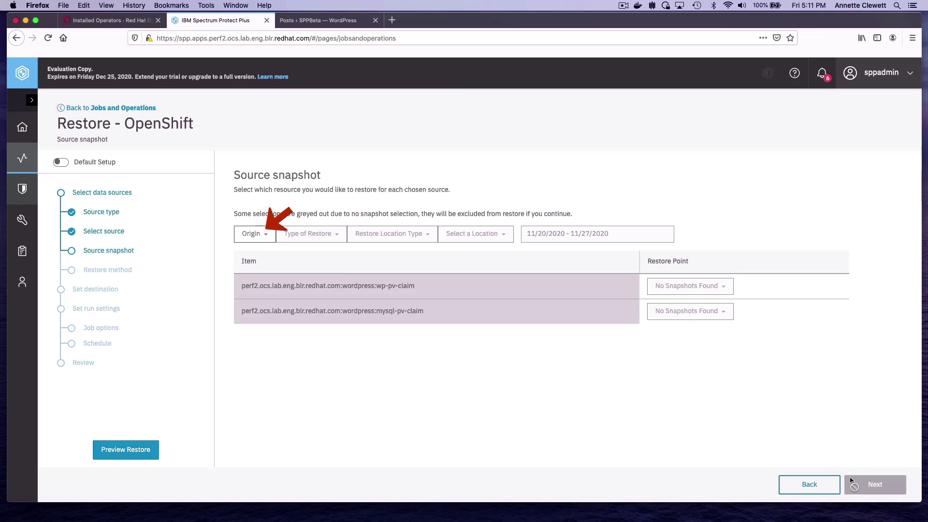
click(266, 239)
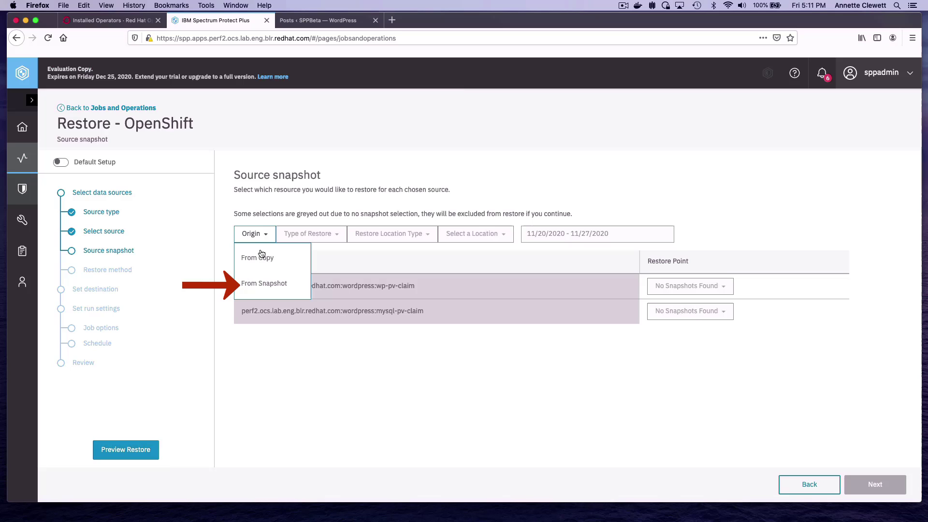
click(255, 276)
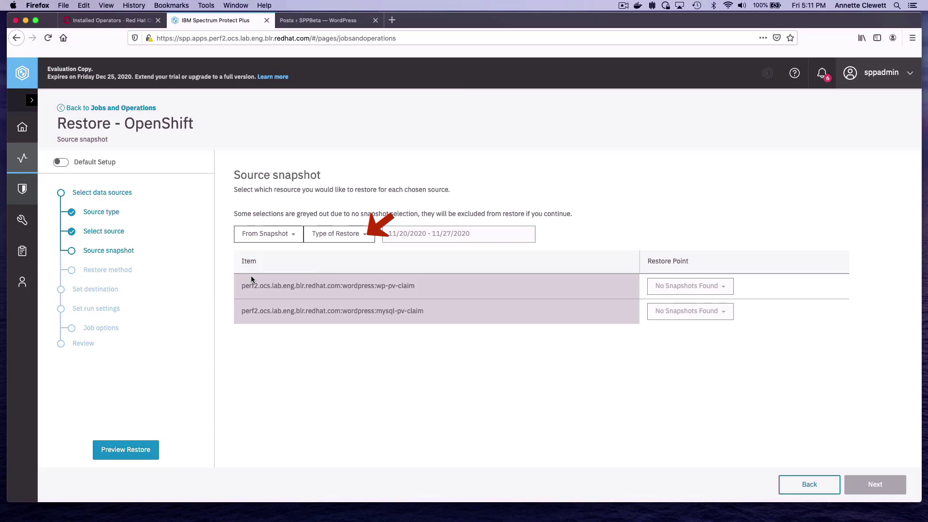
click(315, 242)
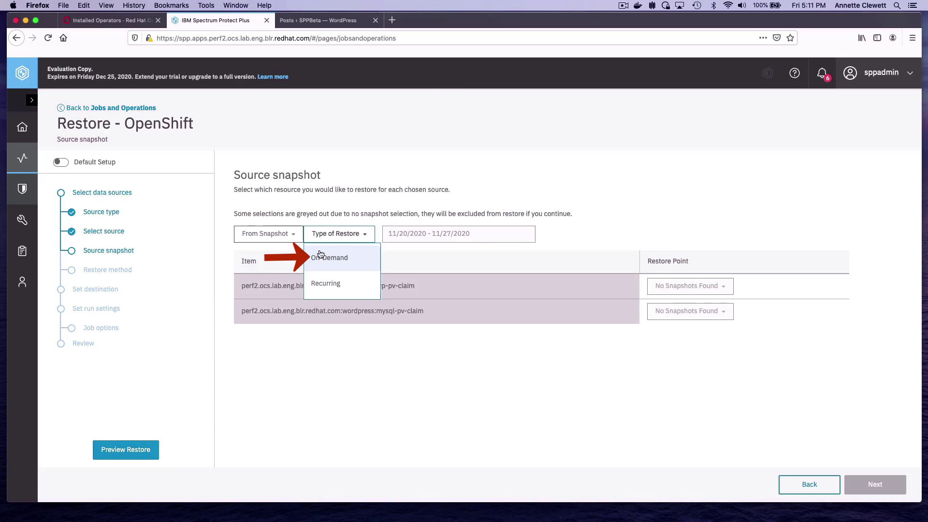
click(323, 261)
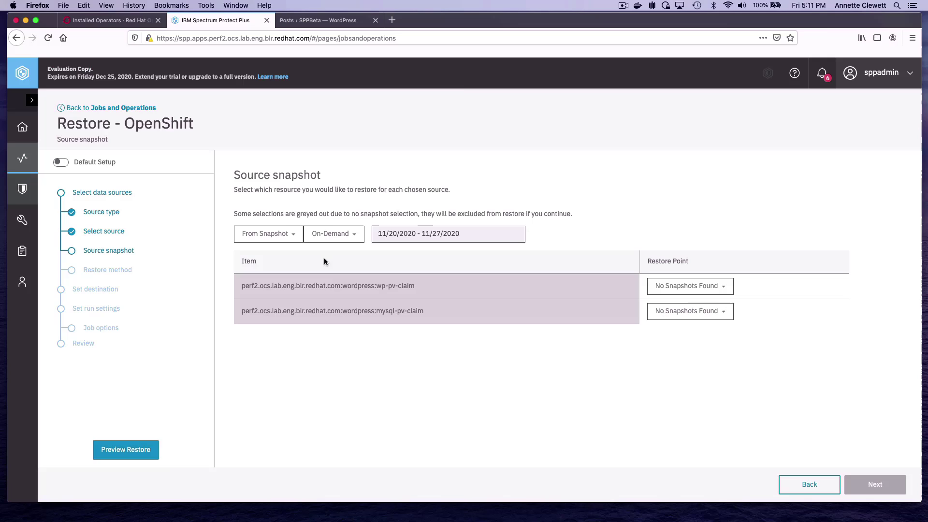
click(674, 290)
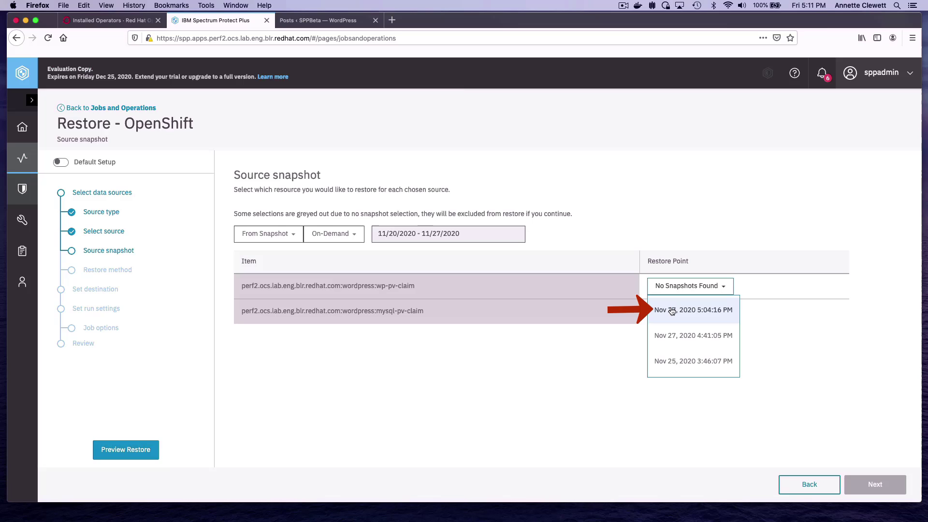
click(672, 310)
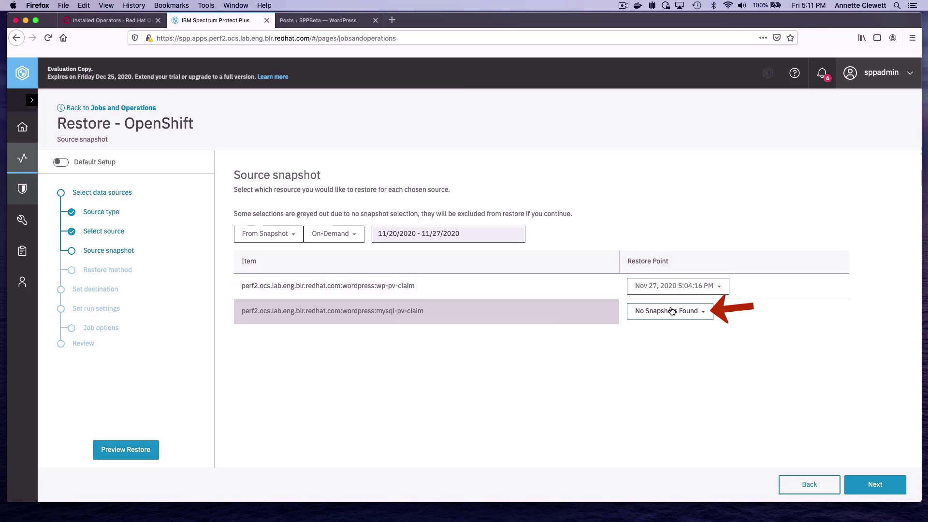
click(672, 310)
Name the new PVCs wp-pv-claim-restore and mysql-pv-claim-restore.
click(672, 320)
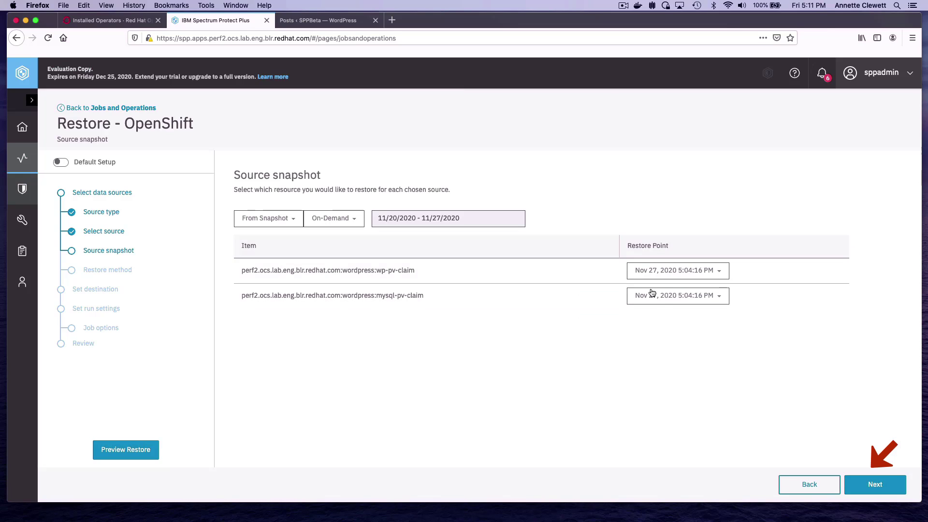
click(869, 489)
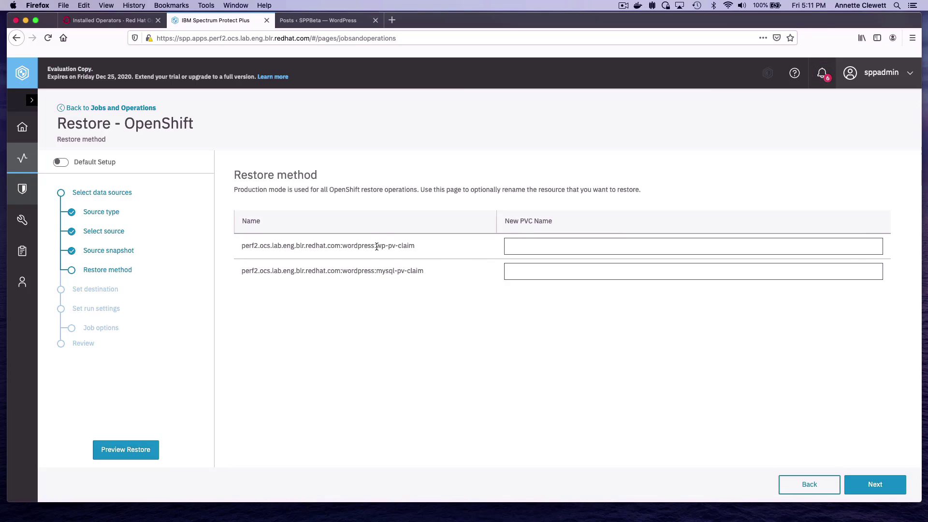
drag(376, 246, 413, 246)
right_click(414, 247)
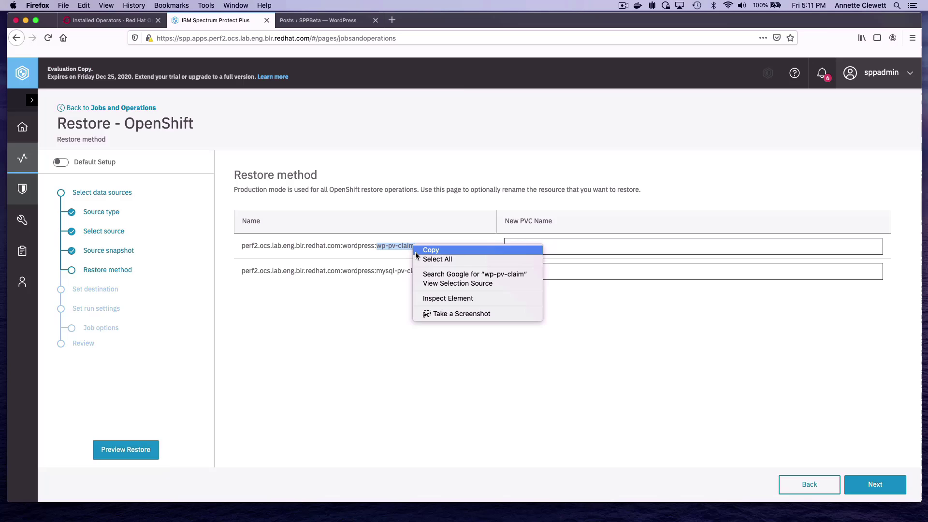
click(430, 250)
click(537, 248)
key(super+v)
text(-restore)
drag(377, 272, 421, 271)
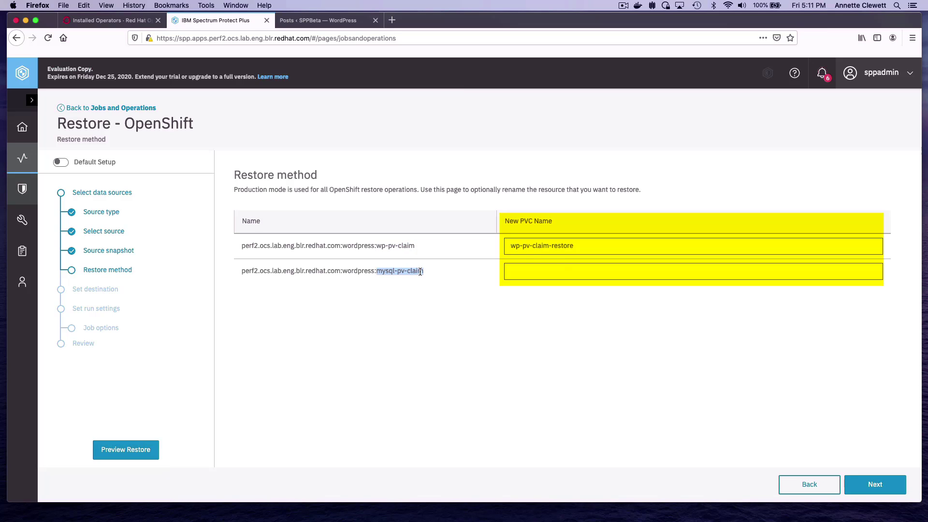
right_click(420, 272)
click(436, 275)
click(567, 279)
key(super+v)
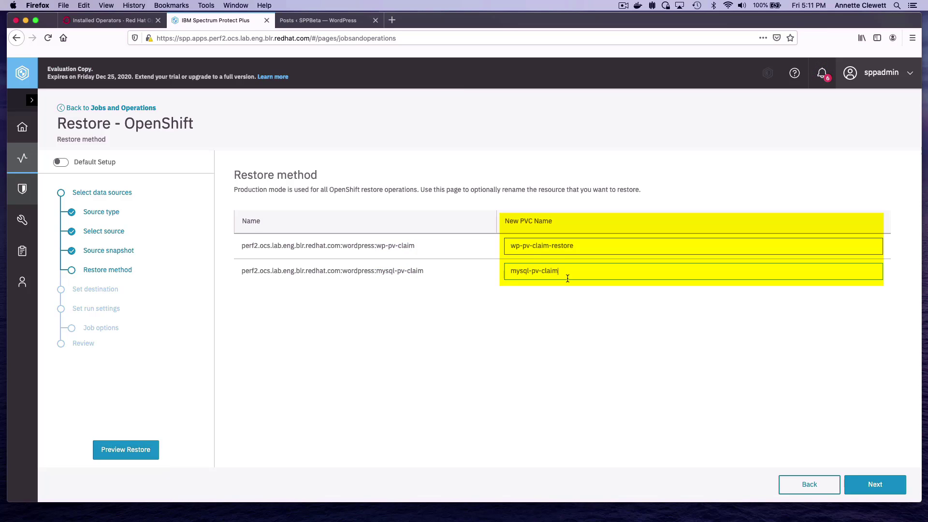
text(-restore)
Keep the default destination and options, then submit the restore job.
click(883, 484)
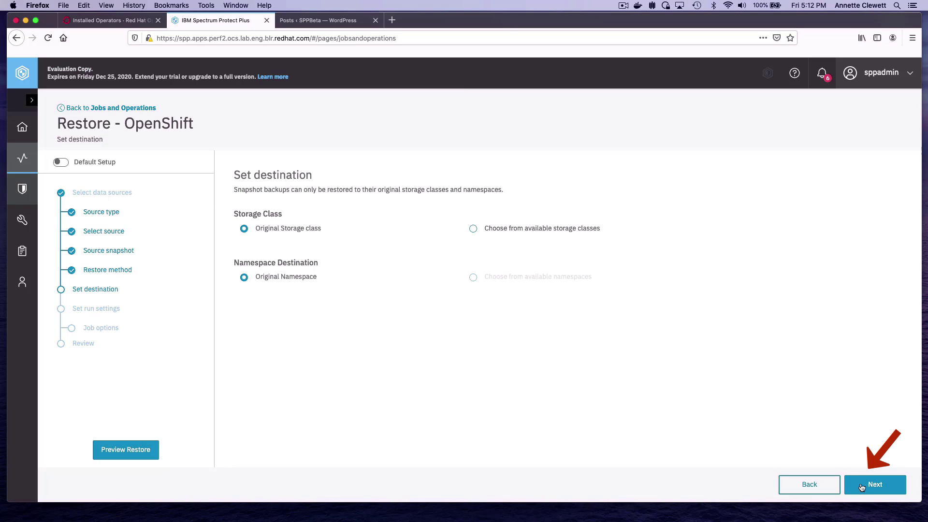
click(863, 486)
click(862, 486)
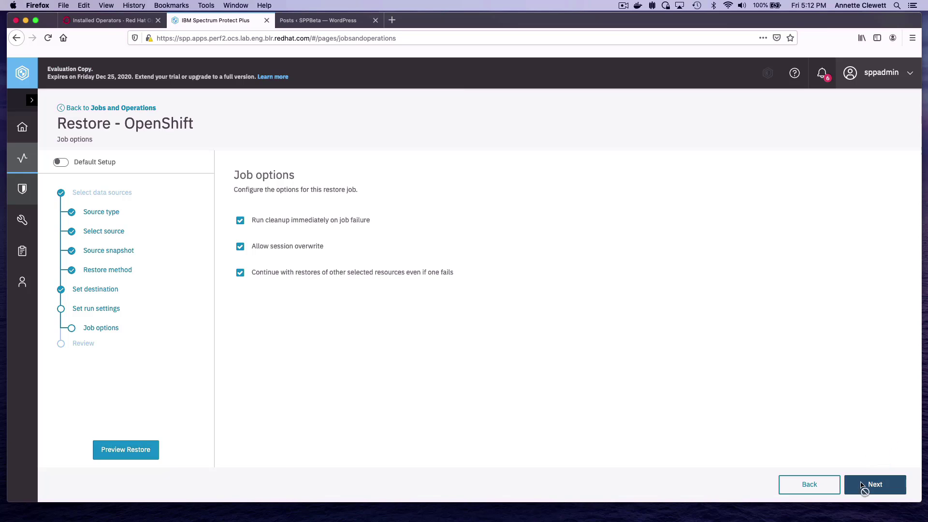
click(862, 486)
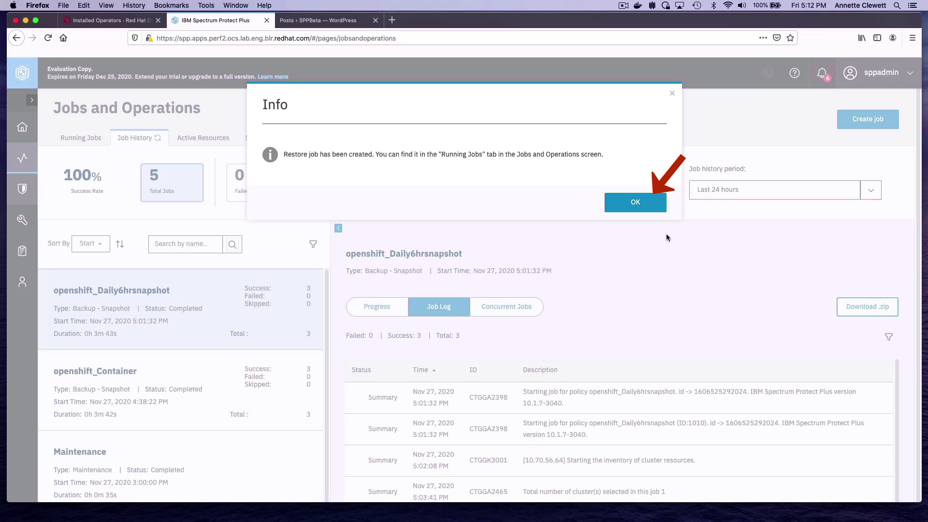
click(646, 209)
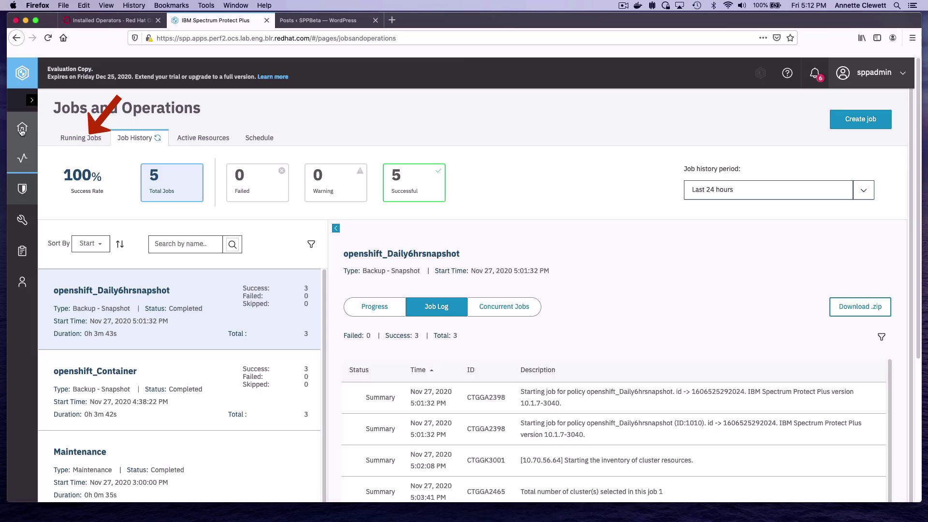
Watch the wordpress pods and PVCs live with 'watch oc get pods,pvc'.
click(89, 138)
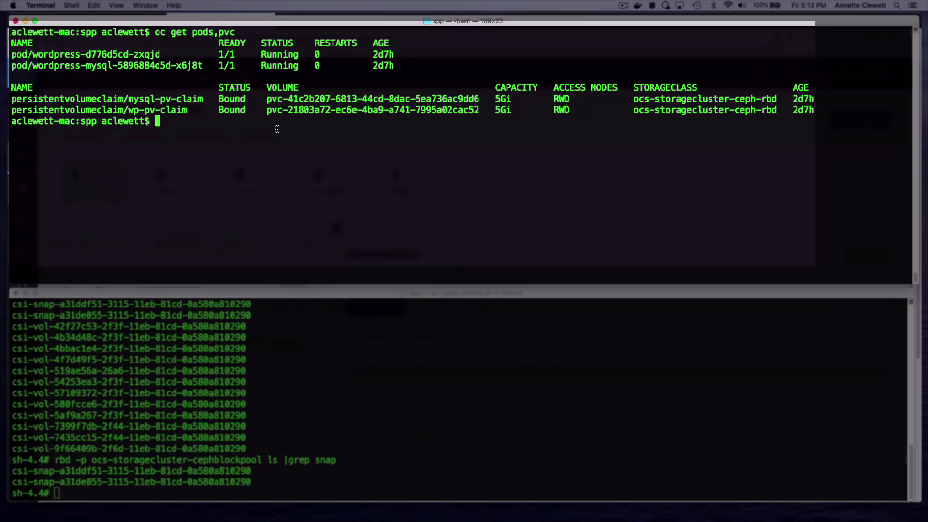
text(watch oc get pods,pvc)
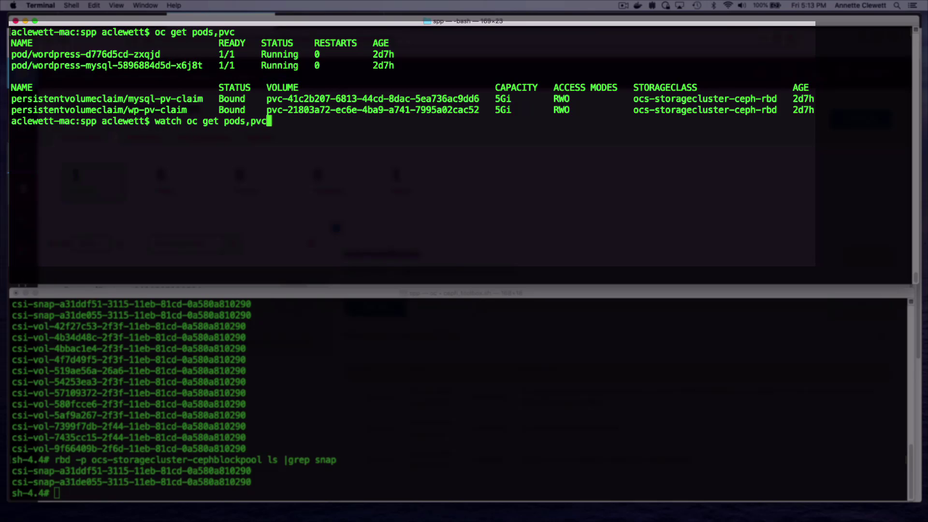
key(Return)
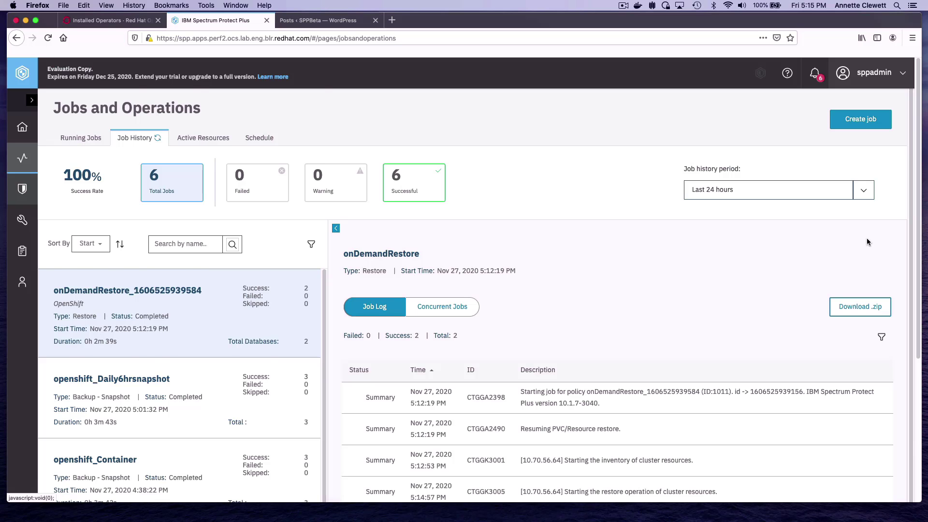
Scroll the onDemandRestore job log to its COMPLETED entry, then return to Terminal.
scroll(866, 242, down, 5)
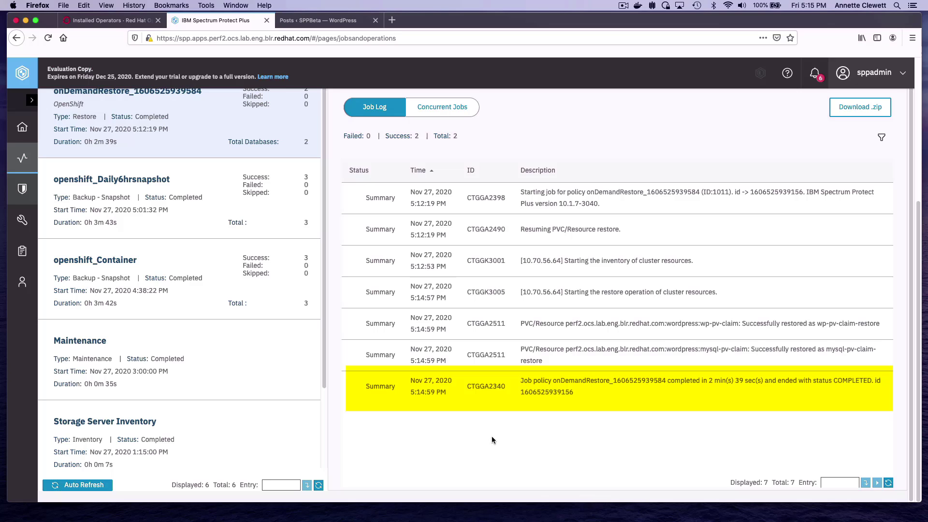
key(super+Tab)
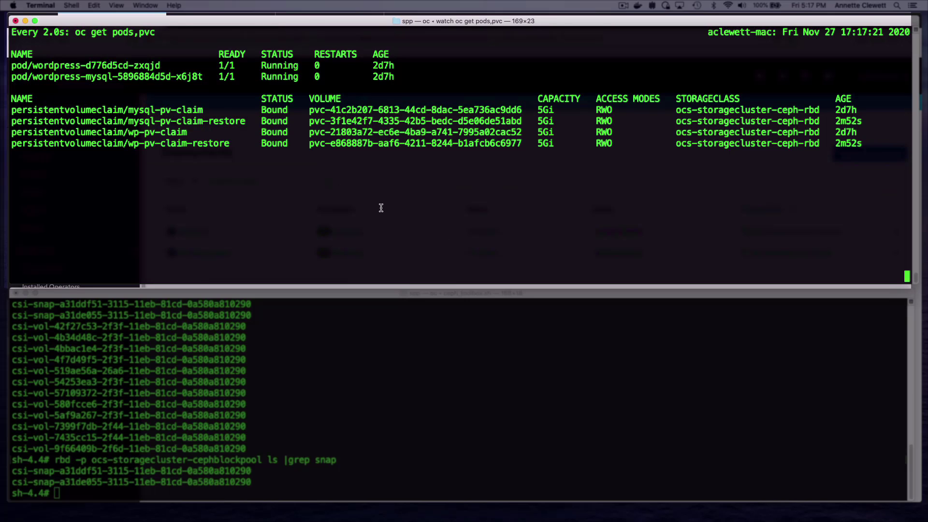
Stop the watch, clear the screen, and list deployments with 'oc get deployment'.
key(ctrl+c)
text(clear)
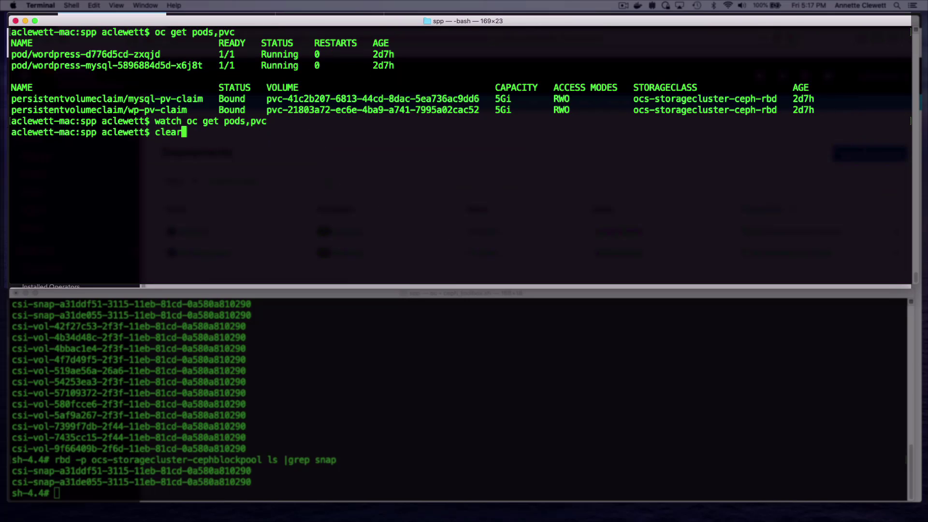
key(Return)
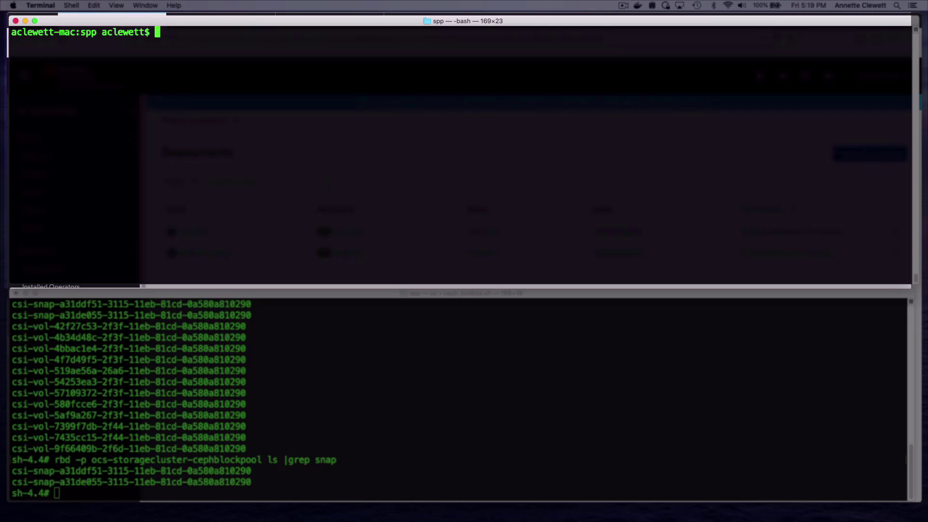
text(oc get deploym)
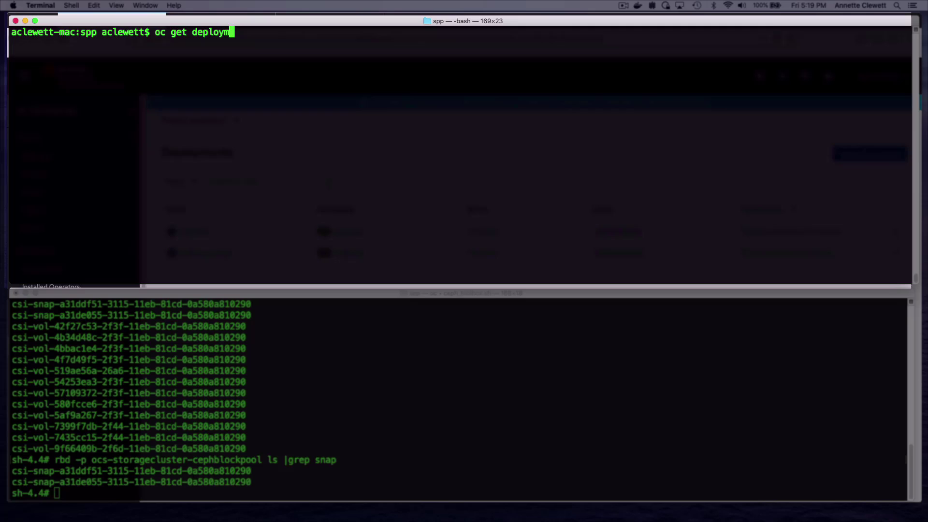
text(ent)
key(Return)
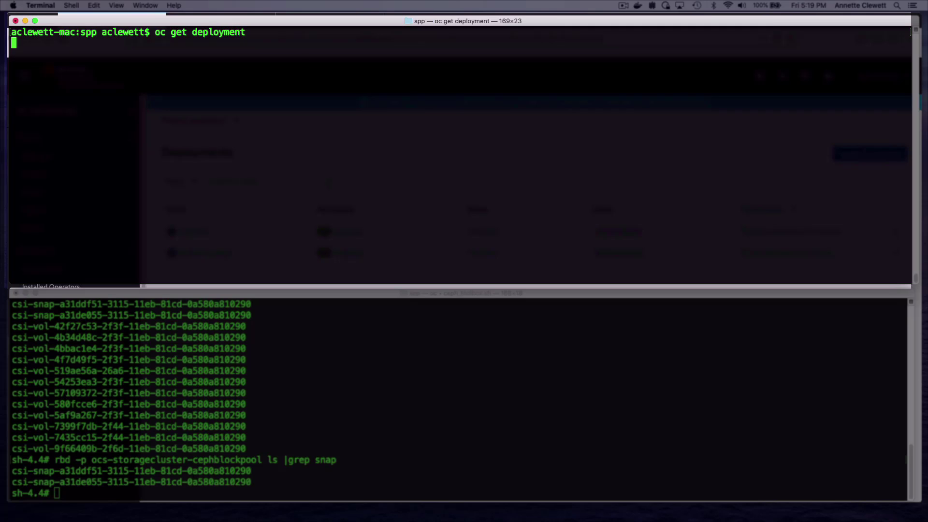
text(oc ed)
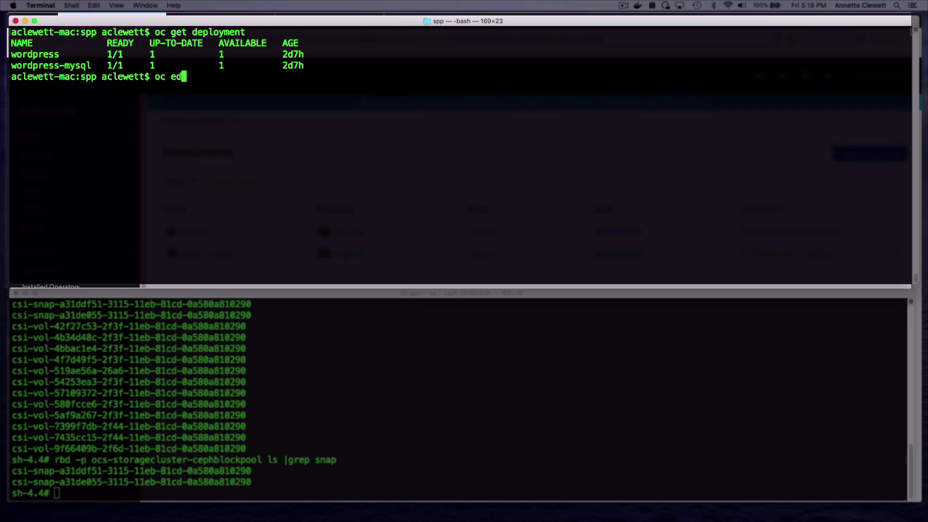
text(it deployment wordpress-)
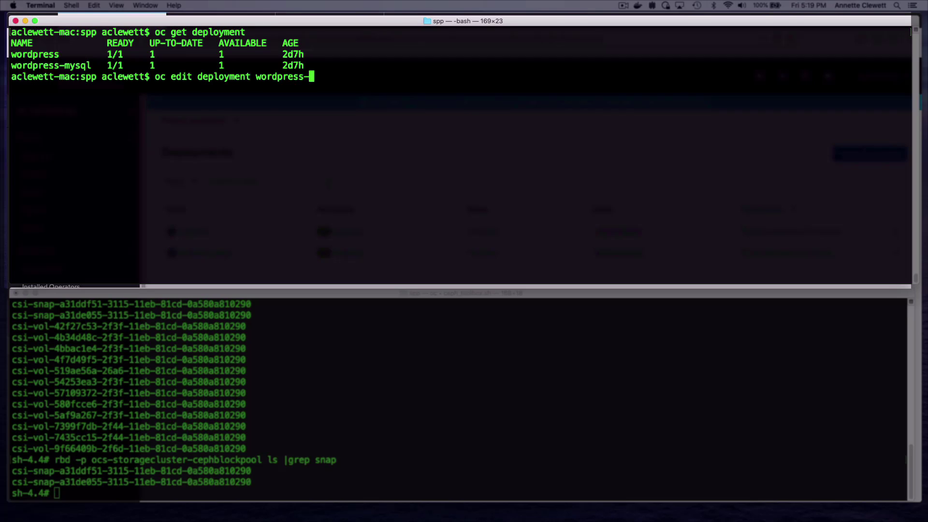
Change the wordpress-mysql deployment's claimName to mysql-pv-claim-restore and save.
key(Tab)
key(Return)
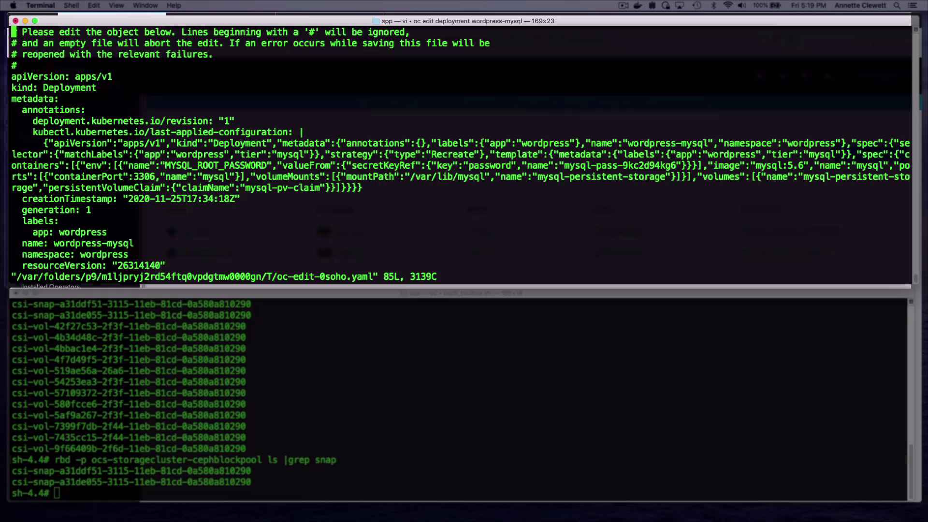
text(/vo)
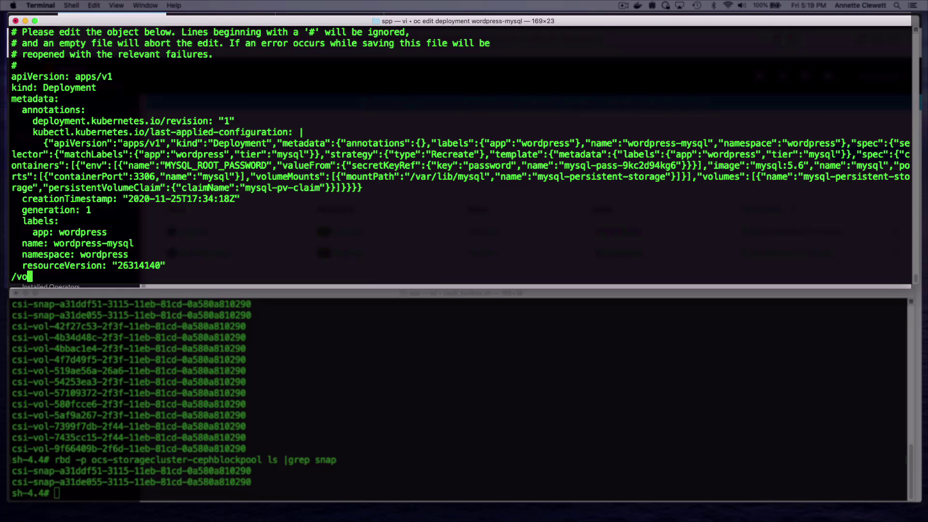
text(lume)
key(Return)
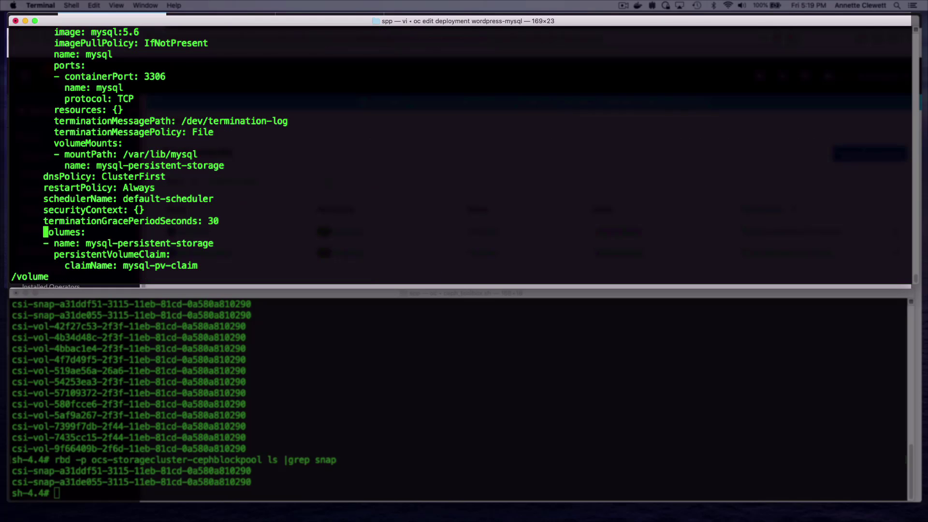
key(Down)
key(Down)
key(Down)
key(Right)
key(Right)
key(Right)
key(Right)
key(Right)
key(Right)
key(Right)
key(Right)
key(Right)
key(shift+a)
text(-restore)
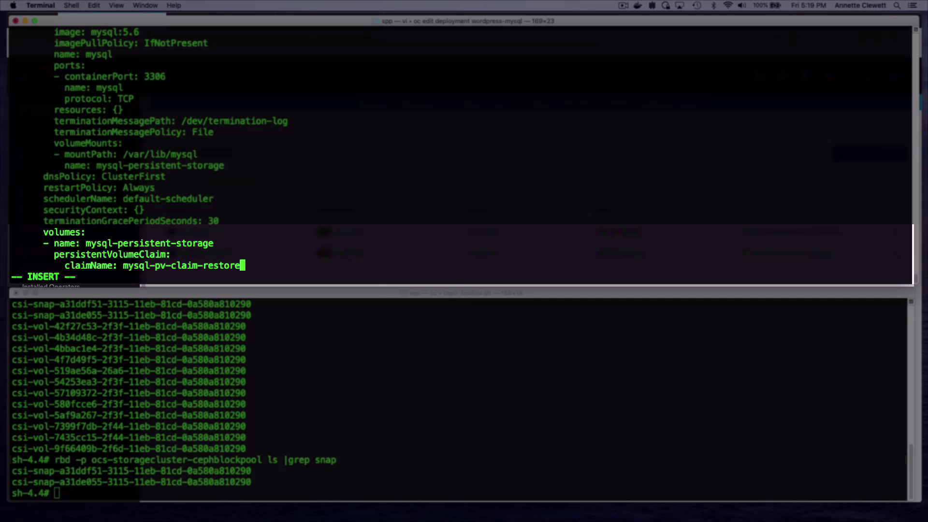
key(Escape)
text(:wq!)
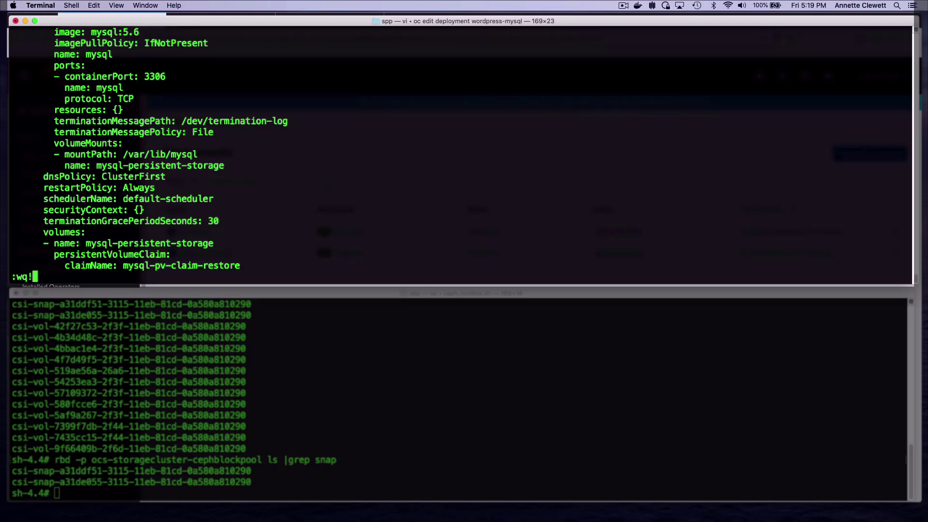
key(Return)
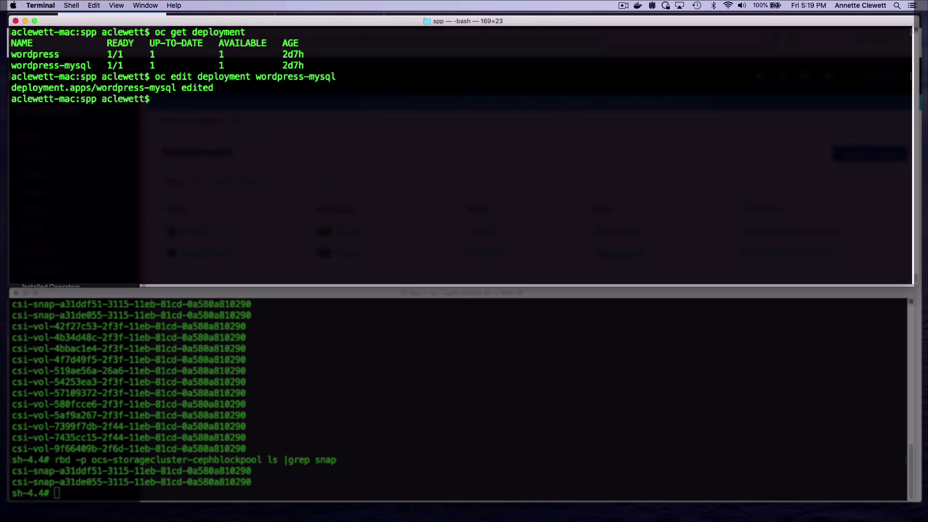
Change the wordpress deployment's claimName to wp-pv-claim-restore and save.
key(Up)
key(BackSpace)
key(BackSpace)
key(BackSpace)
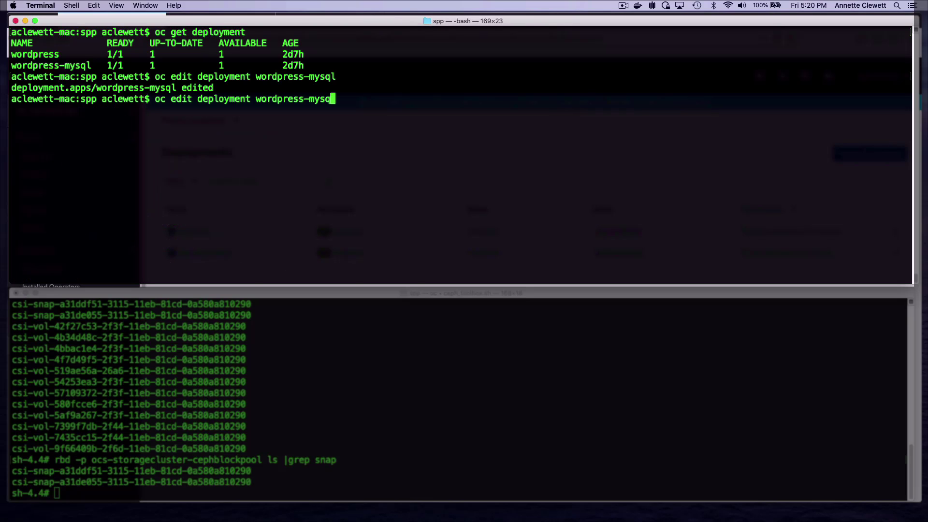
key(BackSpace)
key(BackSpace)
key(BackSpace)
key(Return)
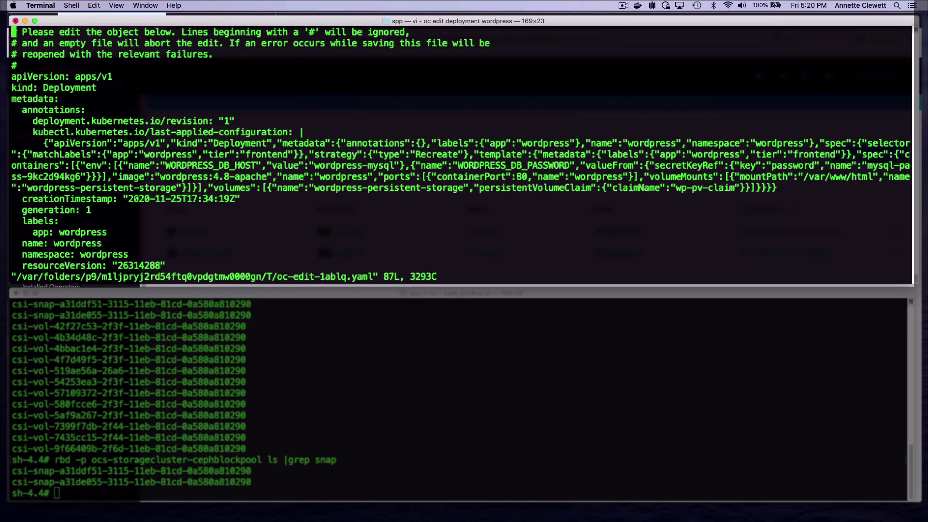
text(/vol)
key(Return)
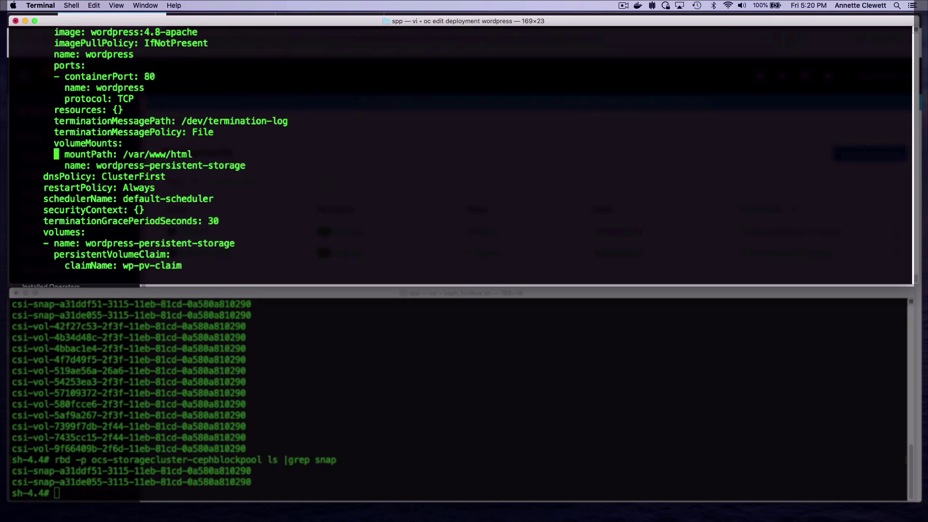
key(j)
key(j)
key(j)
key(j)
key(j)
key(j)
key(j)
key(j)
key(j)
key(j)
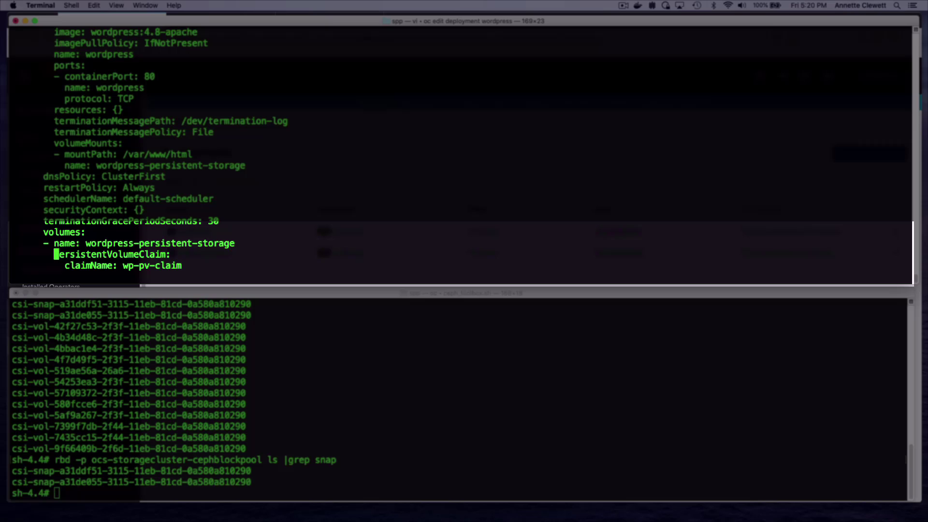
key(l)
key(l)
key(l)
key(l)
key(l)
key(l)
key(l)
key(l)
key(l)
key(l)
key(l)
key(l)
key(l)
key(l)
key(l)
key(l)
key(l)
key(l)
key(l)
key(l)
key(l)
key(l)
key(l)
text(aim-restore)
key(Escape)
text(:wq!)
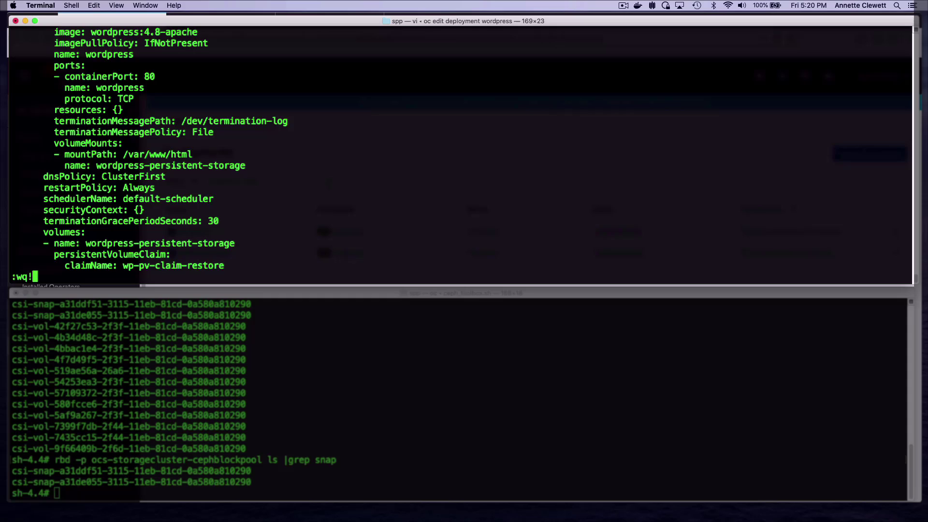
key(Return)
Clear the screen and run 'oc get pods' to confirm both pods are Running.
text(oc)
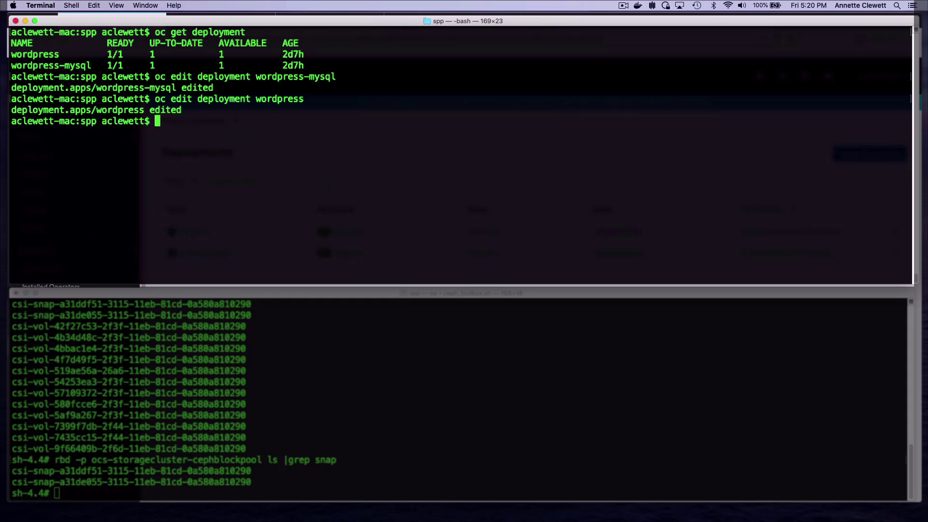
key(BackSpace)
key(BackSpace)
text(clear)
key(Return)
text(oc get pods)
key(Return)
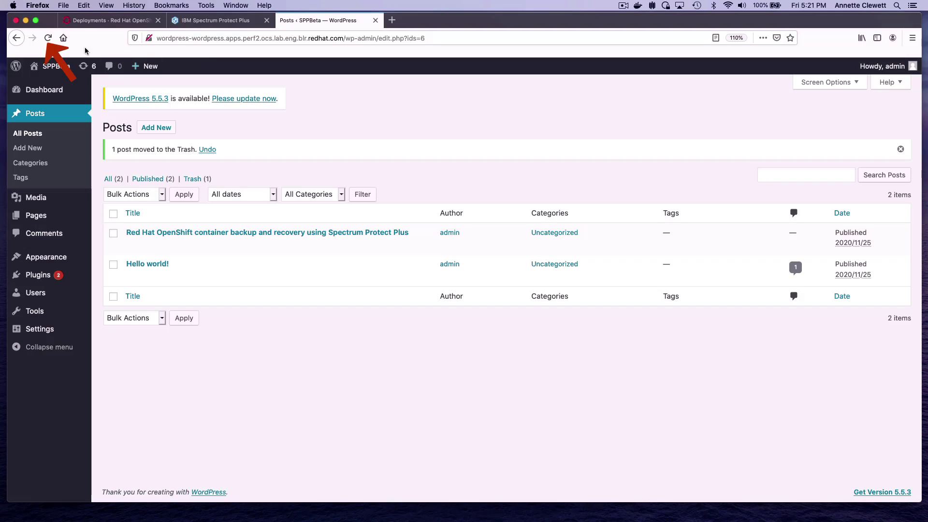
Reload the WordPress posts list and open the restored post 'What IBM Spectrum Protect Plus can do for your business' for editing.
click(48, 38)
click(154, 202)
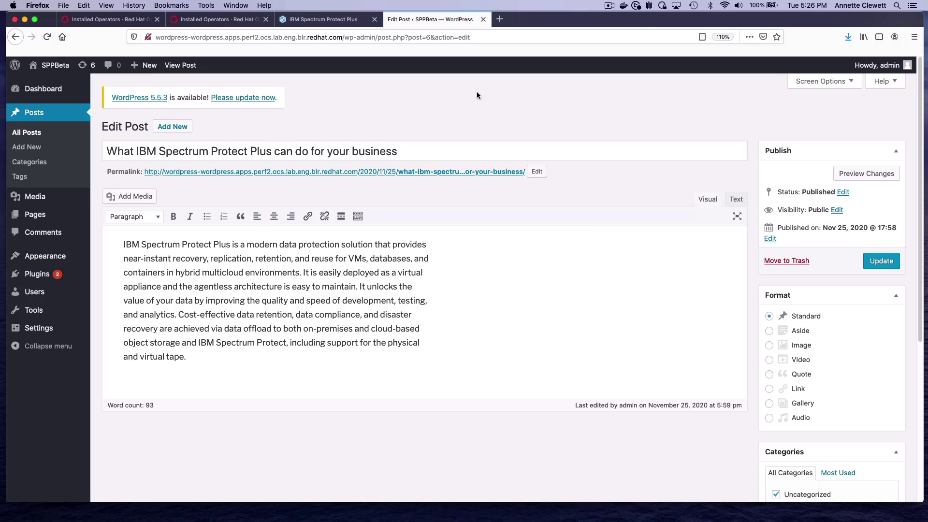
Switch between the two clusters' Installed Operators pages in the OpenShift console.
click(215, 20)
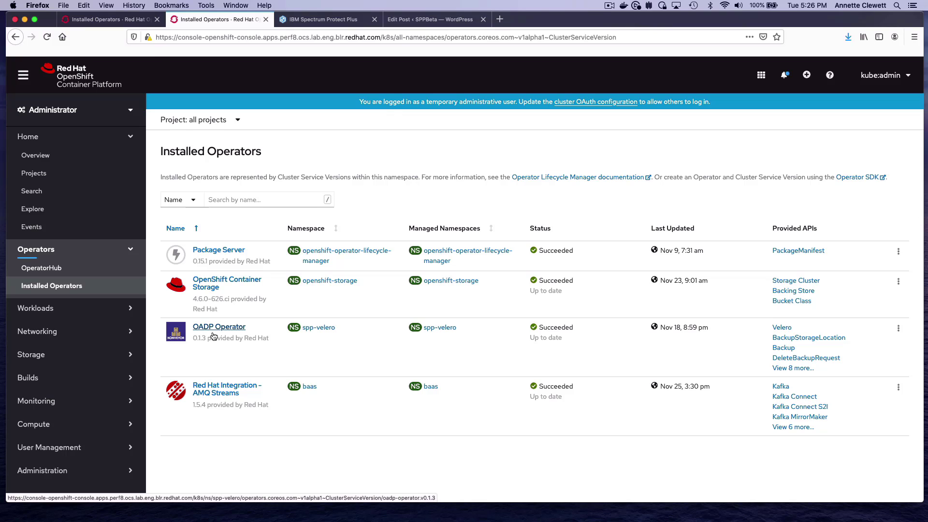
click(104, 20)
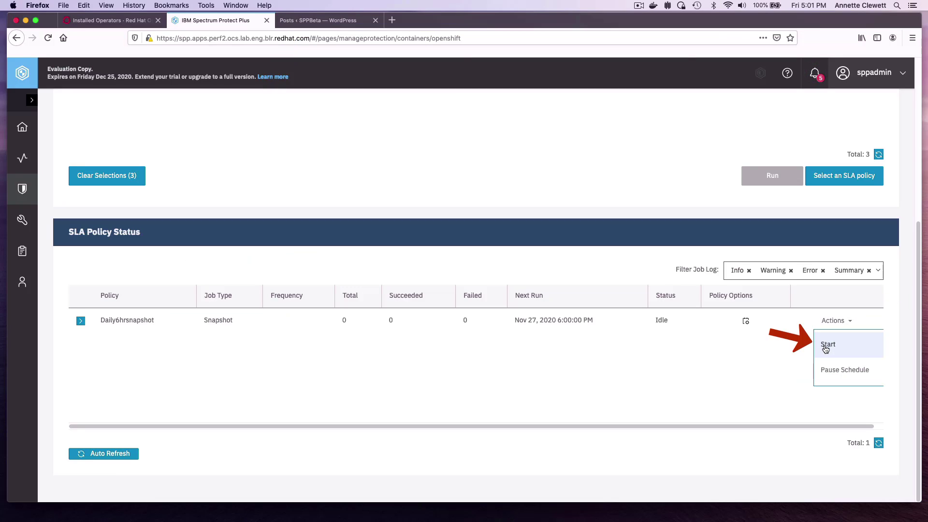
Start a Daily6hrsnapshot policy run using the Backup to vSnap SLA option.
click(825, 346)
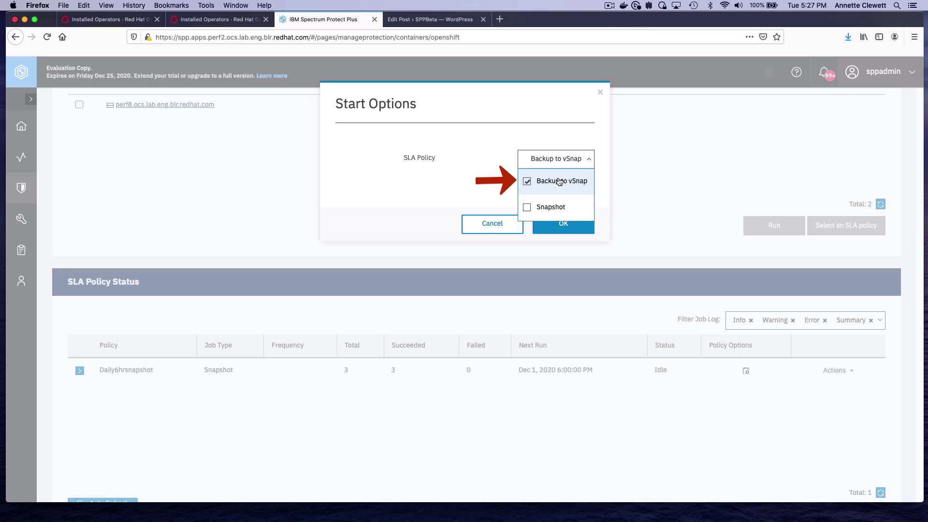
click(560, 181)
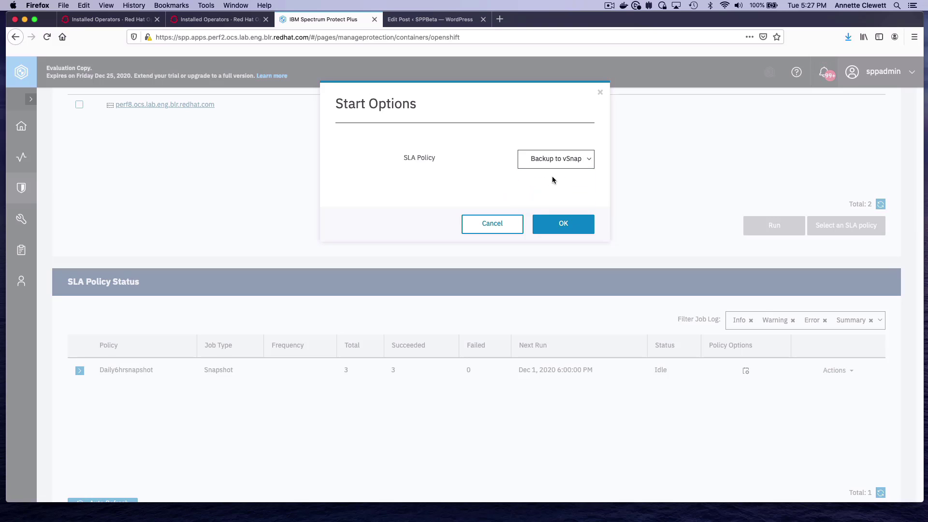
click(561, 225)
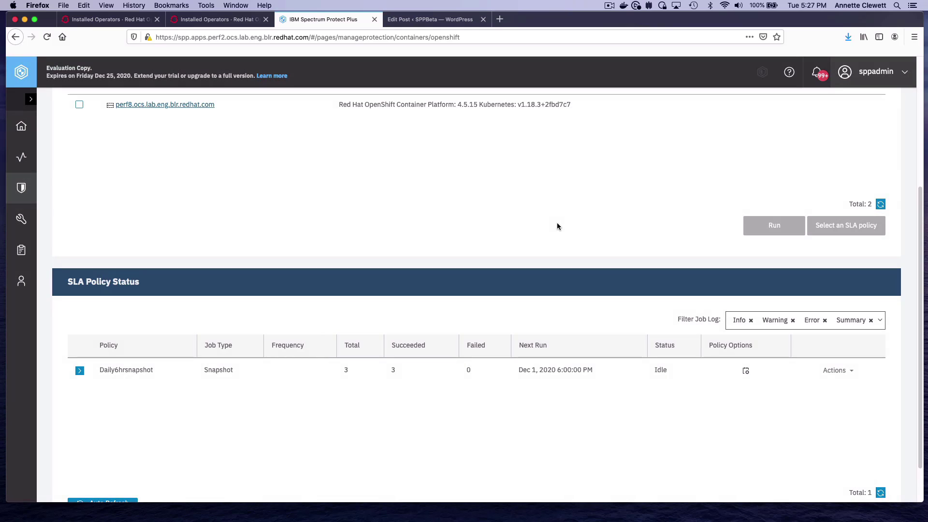
View the running openshift_Daily6hrsnapshot backup job under Jobs and Operations.
click(21, 156)
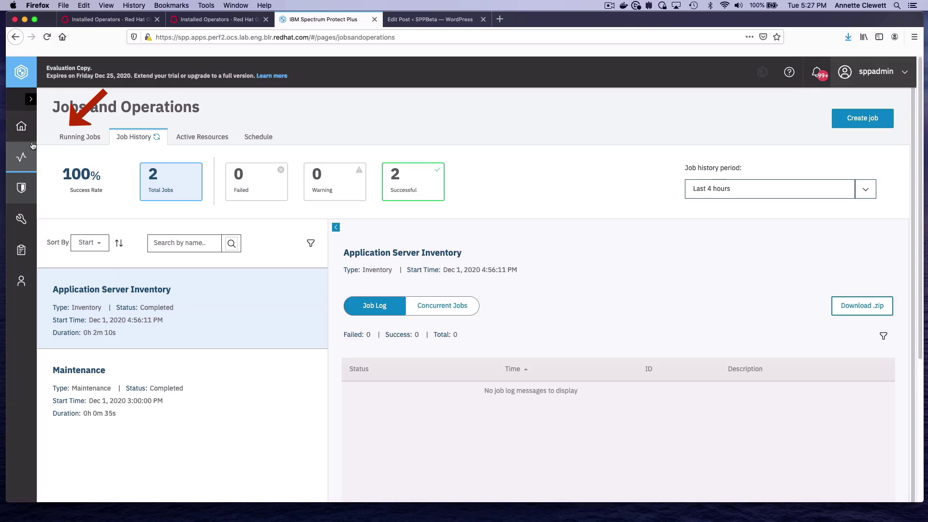
click(82, 138)
mouse_move(293, 293)
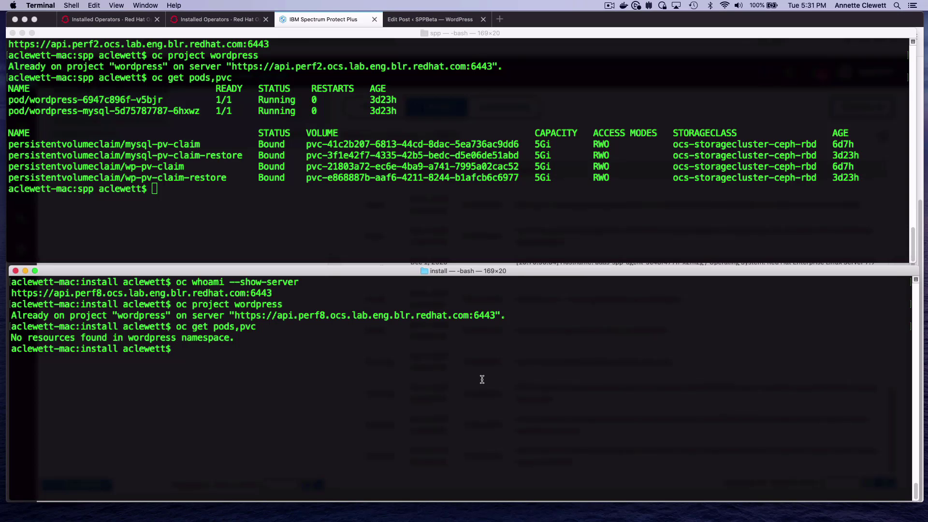
Run 'watch oc get pods' in the perf2 cluster's terminal to monitor the wordpress pods.
click(371, 236)
text(watch oc get )
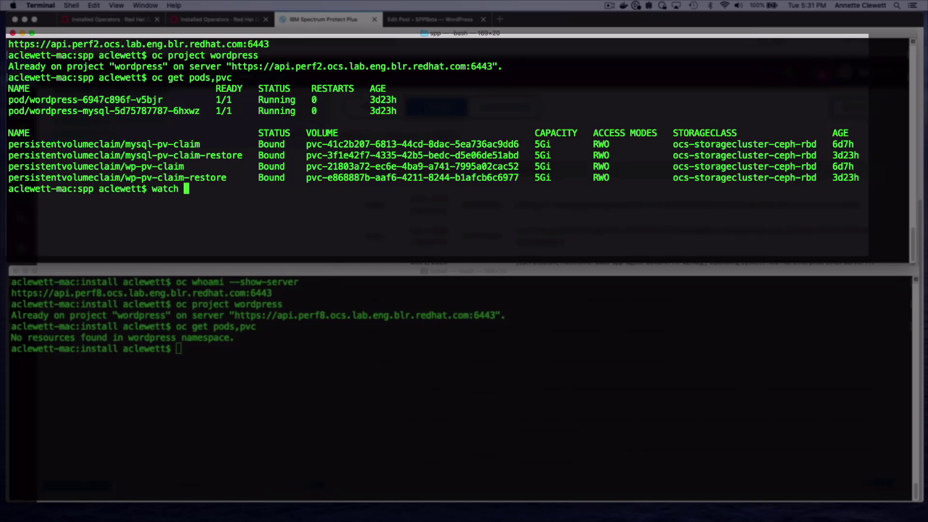
text(pods)
key(Return)
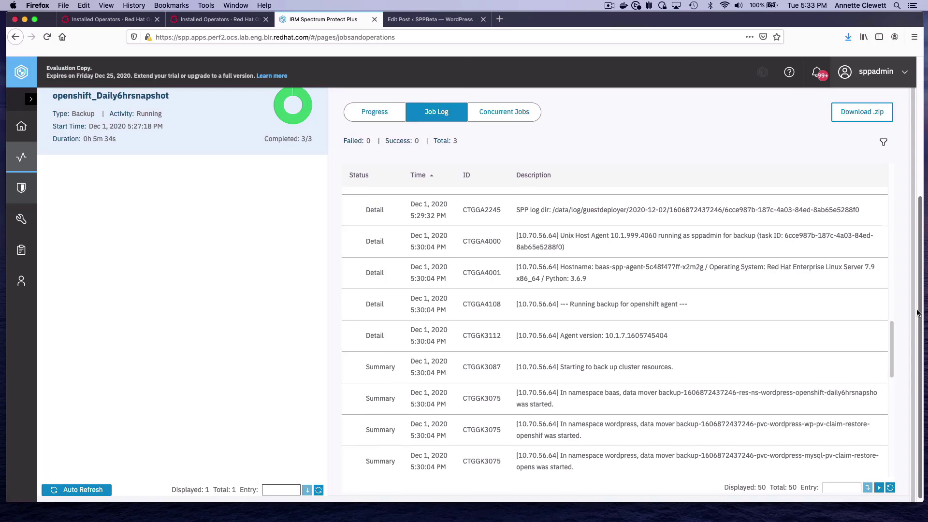
Scroll the job log to entries showing both 5.4 GB volumes backed up and 3/3 snapshots succeeded.
scroll(918, 313, up, 3)
scroll(884, 444, down, 3)
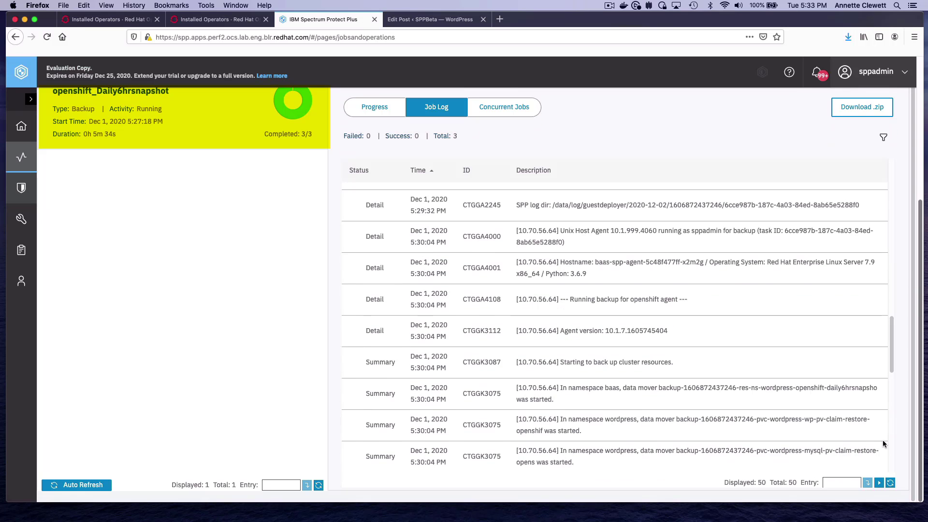
scroll(881, 363, down, 5)
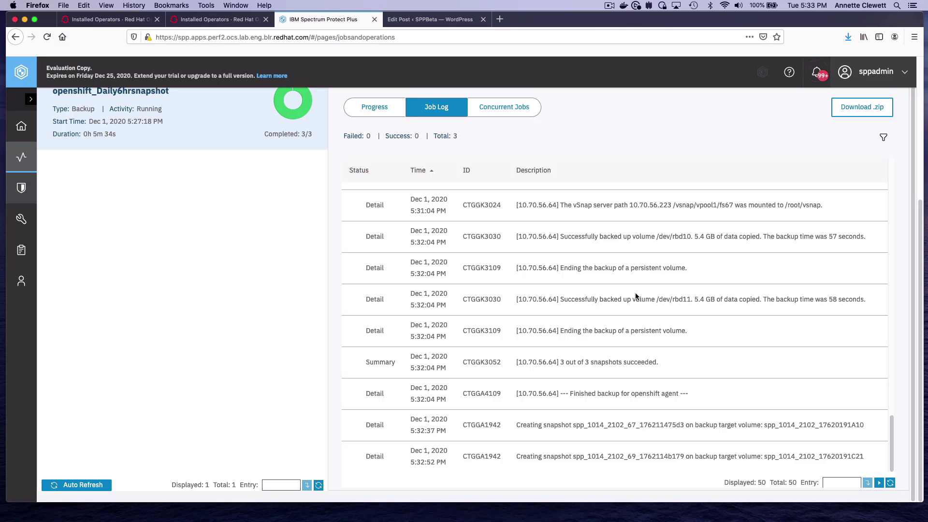
On the perf8 console, filter Projects by 'wordpress' and open that project to confirm it has no pods or PVCs.
click(213, 22)
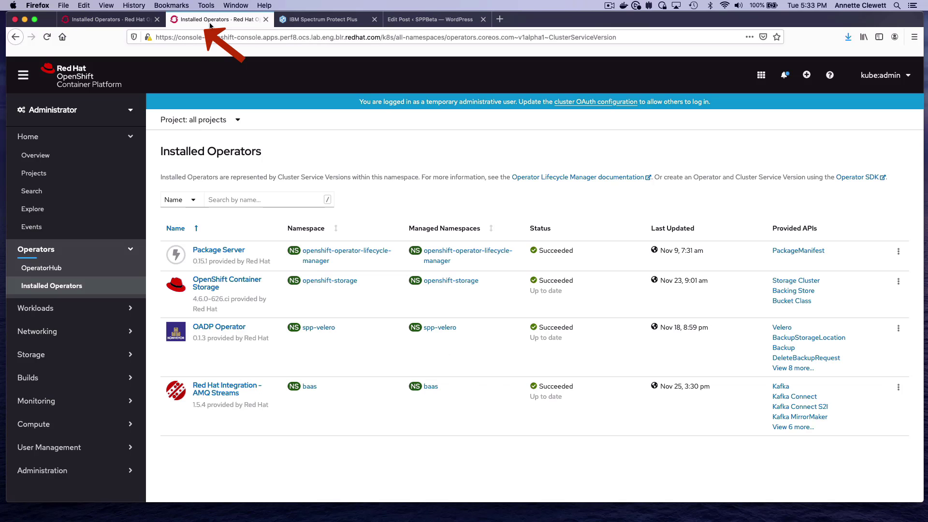
click(62, 172)
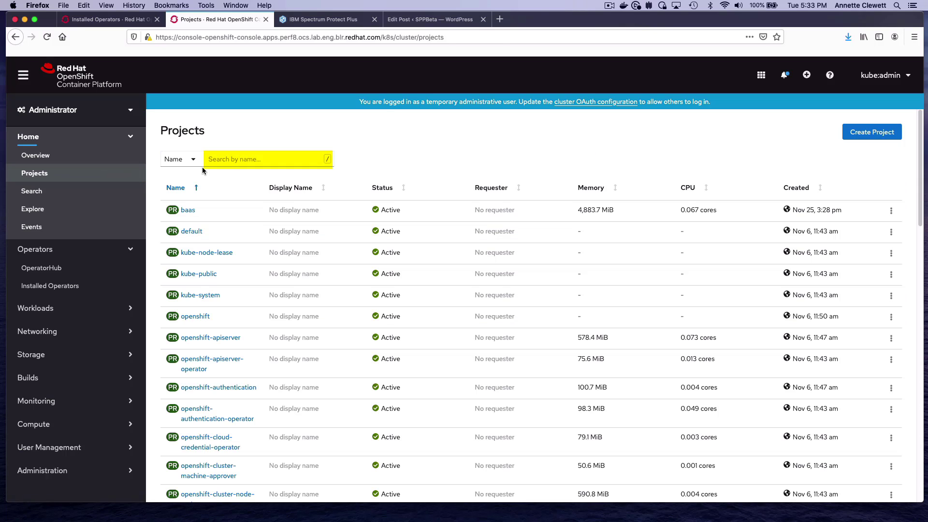
click(208, 161)
text(wordpress)
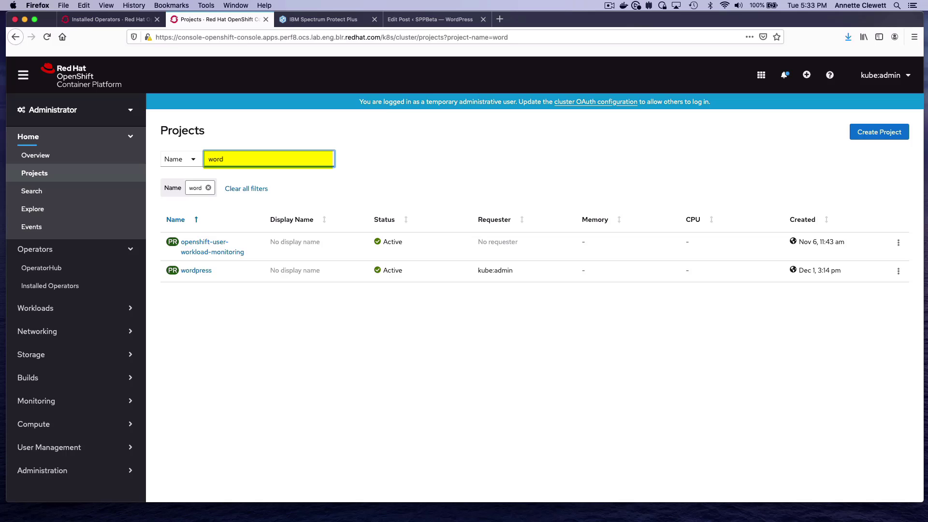
click(198, 242)
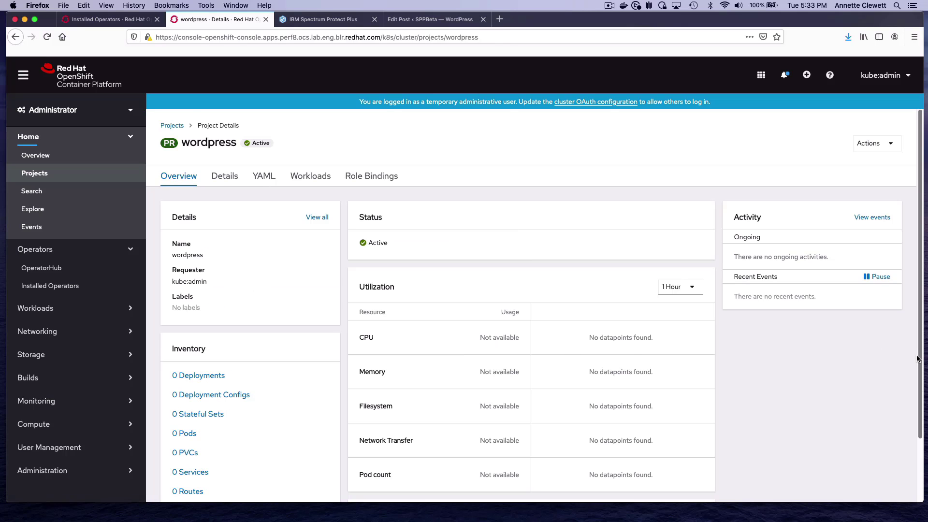
scroll(919, 360, down, 3)
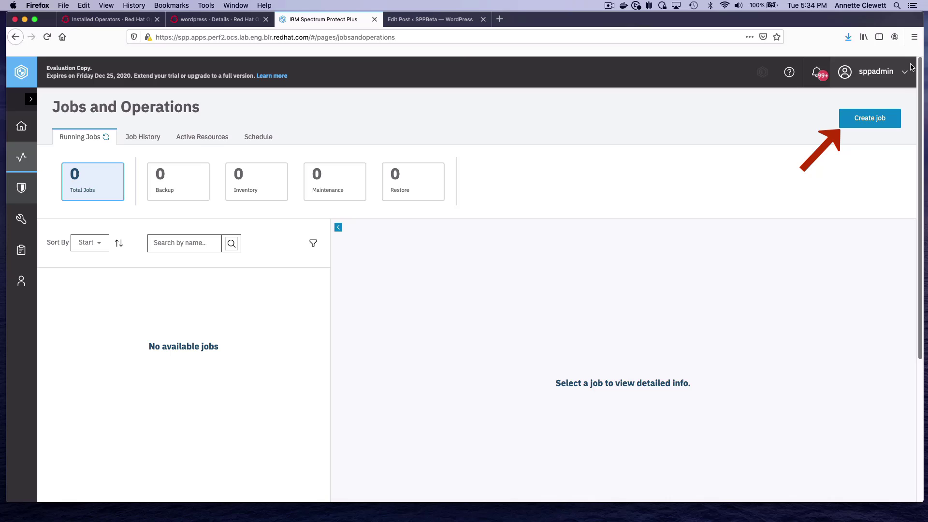
Create an OpenShift restore job with wordpress resources, mysql-pv-claim-restore and wp-pv-claim-restore as sources.
click(879, 118)
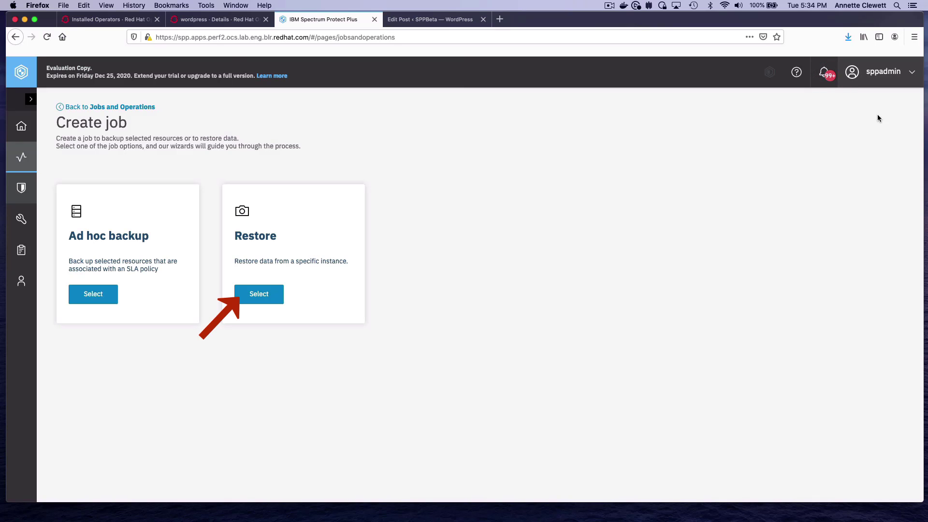
click(248, 291)
click(400, 410)
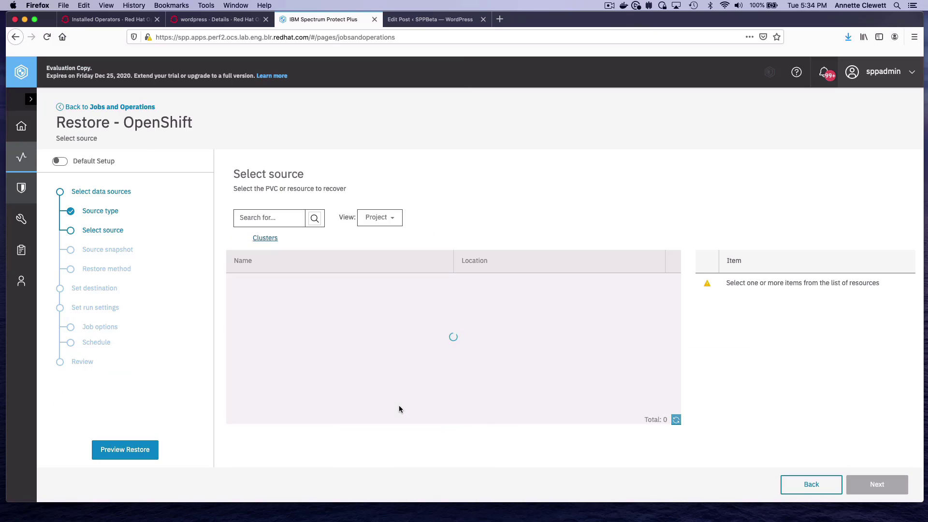
click(269, 218)
text(wordpress)
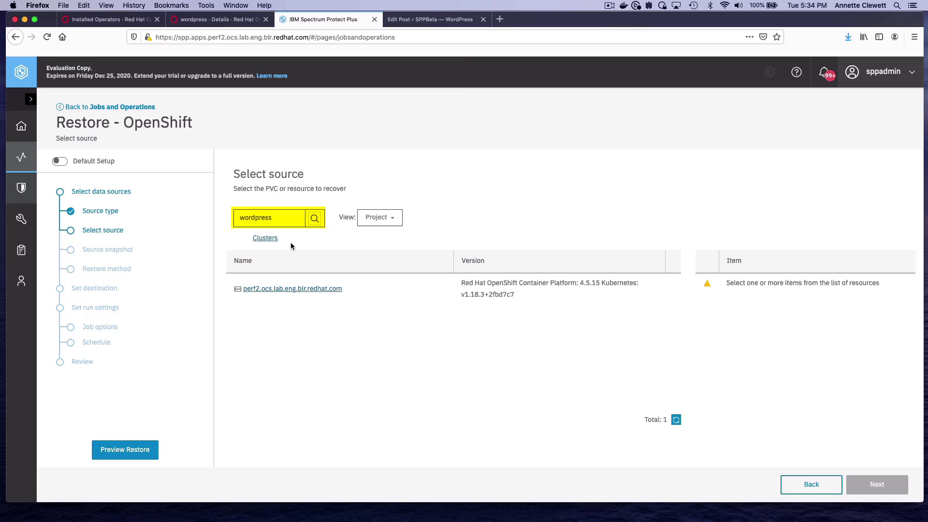
click(317, 223)
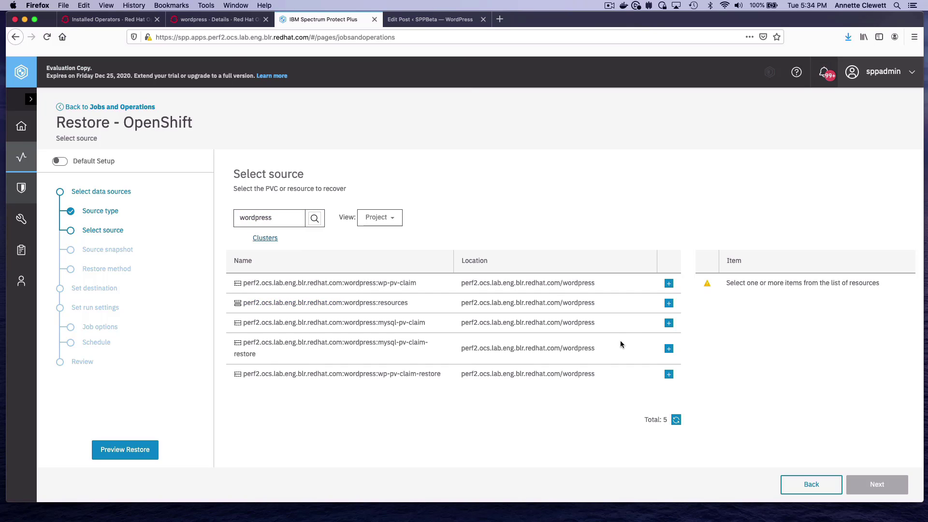
click(669, 303)
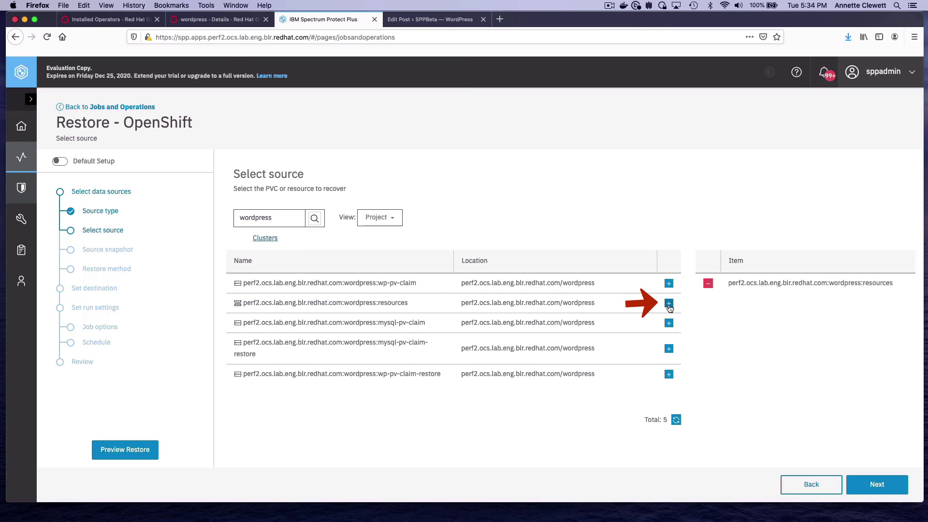
click(670, 350)
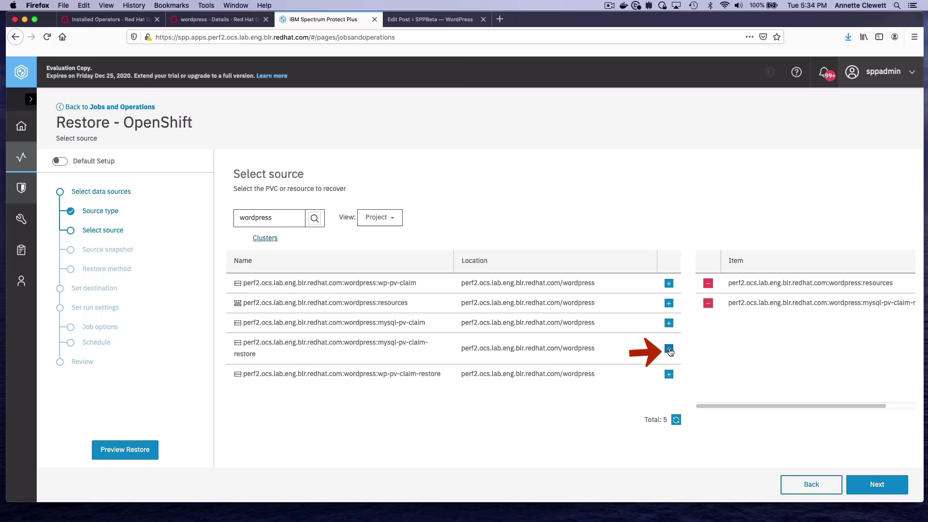
click(668, 376)
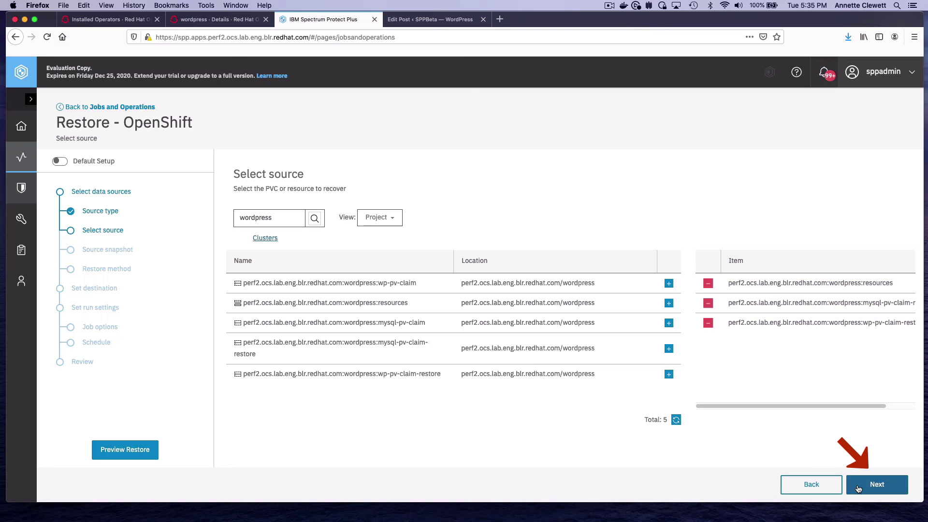
click(876, 484)
Set the snapshot to From Copy, On-Demand, from the Site location Primary.
click(248, 236)
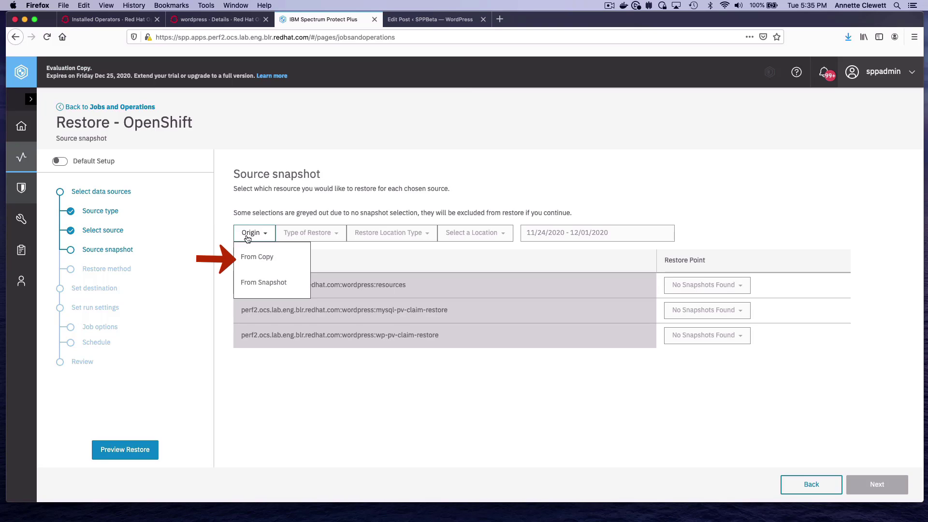
click(252, 258)
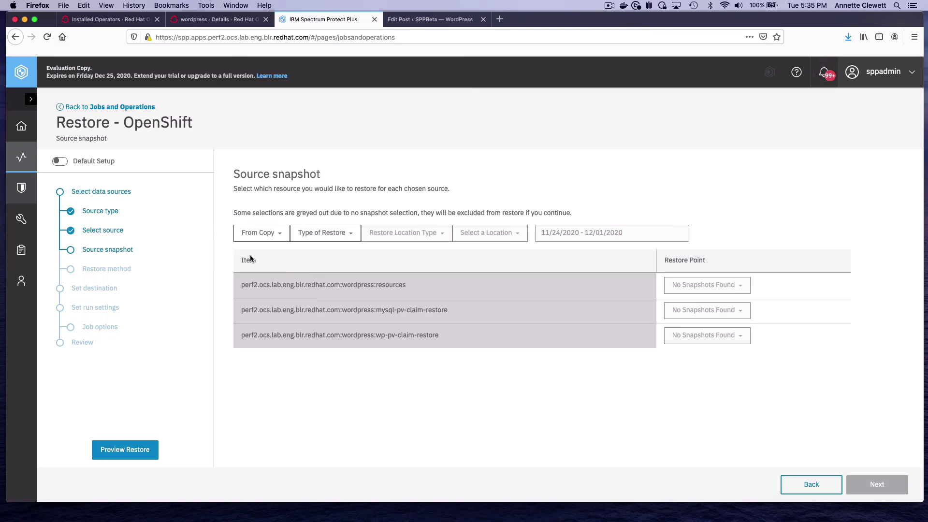
click(304, 238)
click(309, 255)
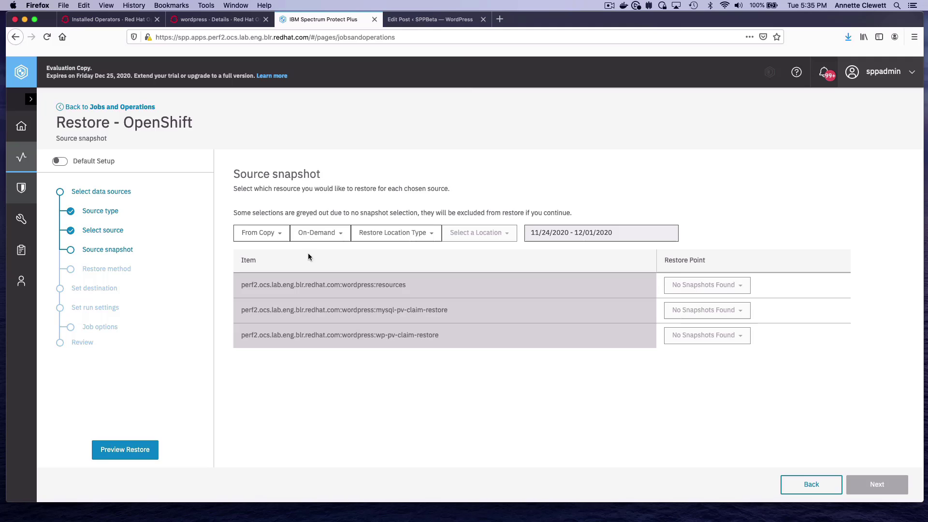
click(376, 234)
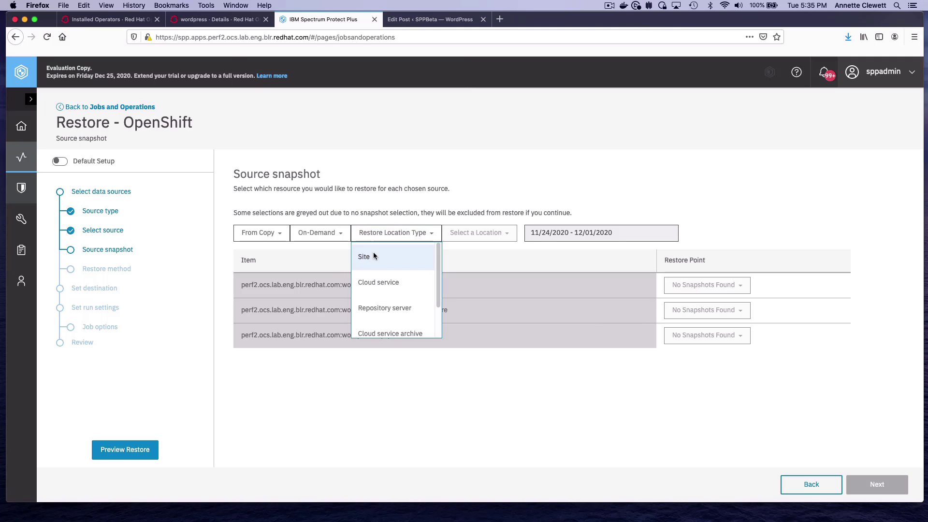
click(374, 255)
click(450, 235)
click(433, 255)
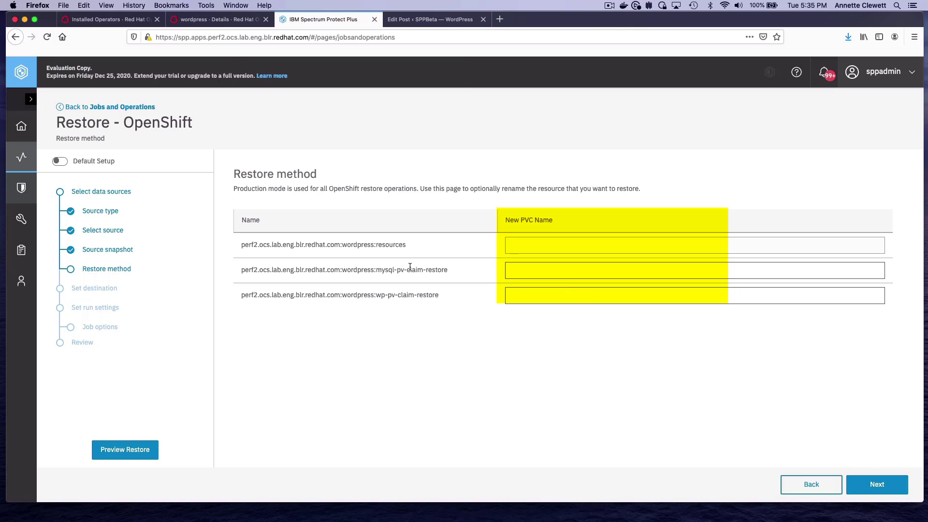
Enter mysql-pv-claim-restore as the new mysql PVC name.
drag(376, 271, 447, 272)
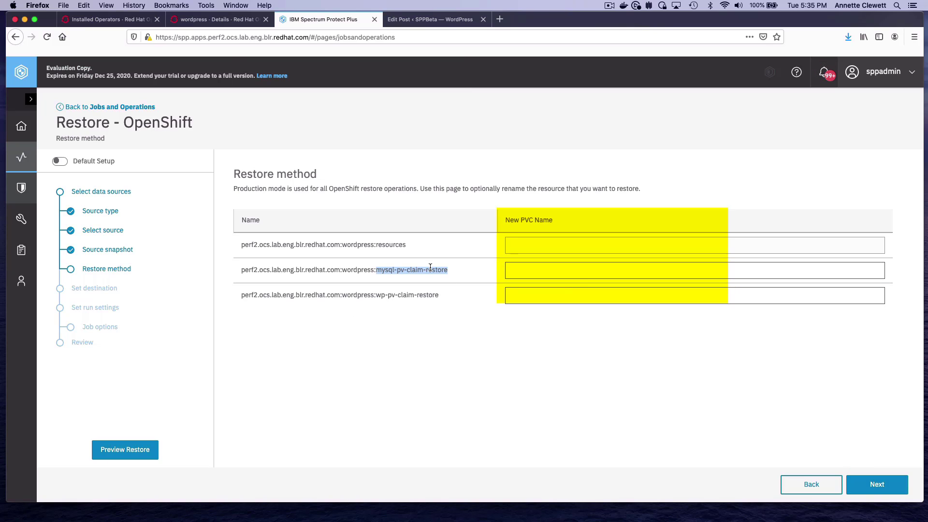
right_click(432, 272)
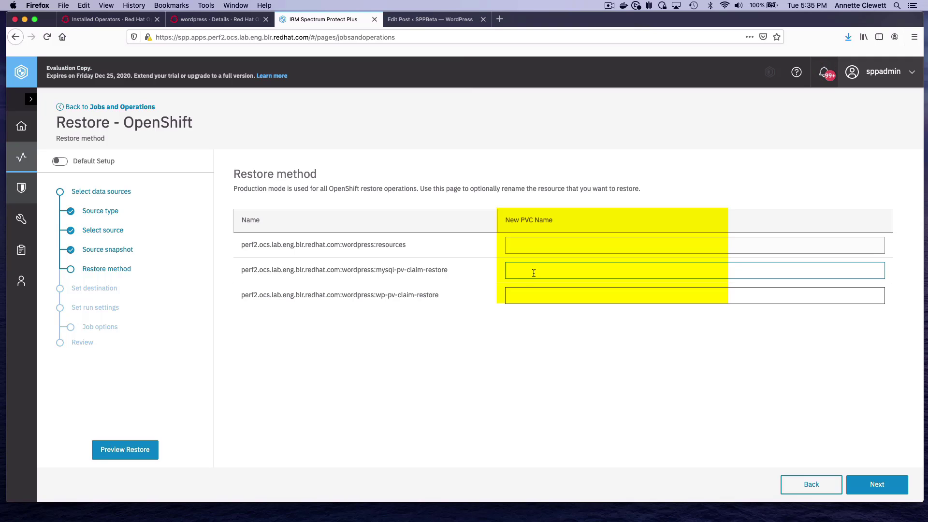
key(super+v)
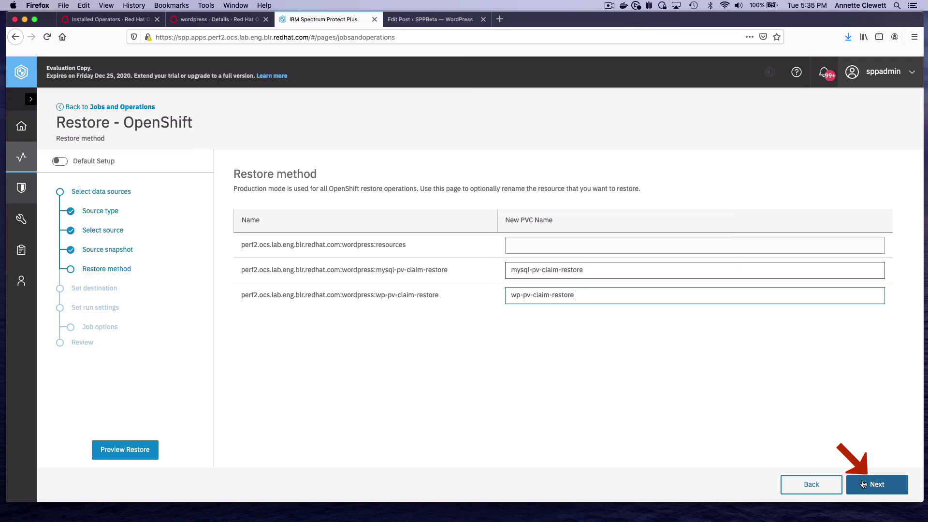
click(863, 483)
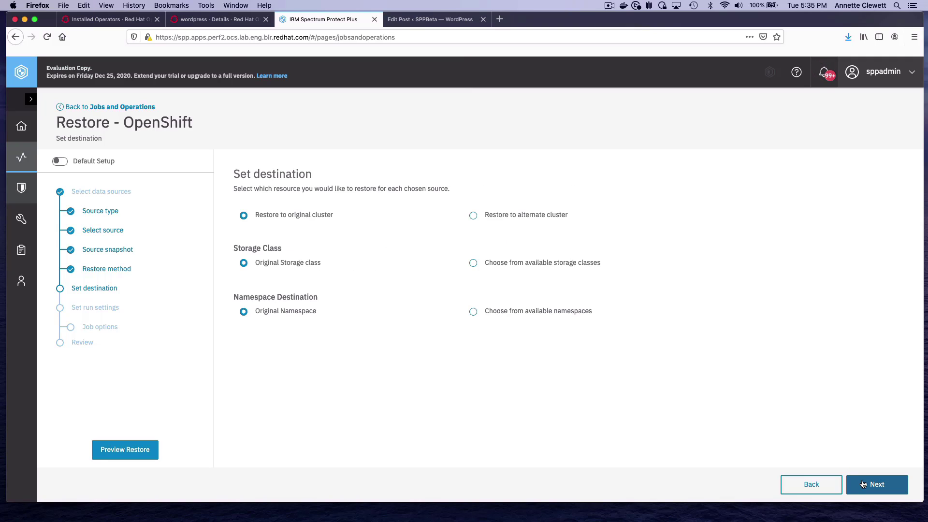
Target the alternate cluster perf8's wordpress namespace and submit the restore job.
click(472, 216)
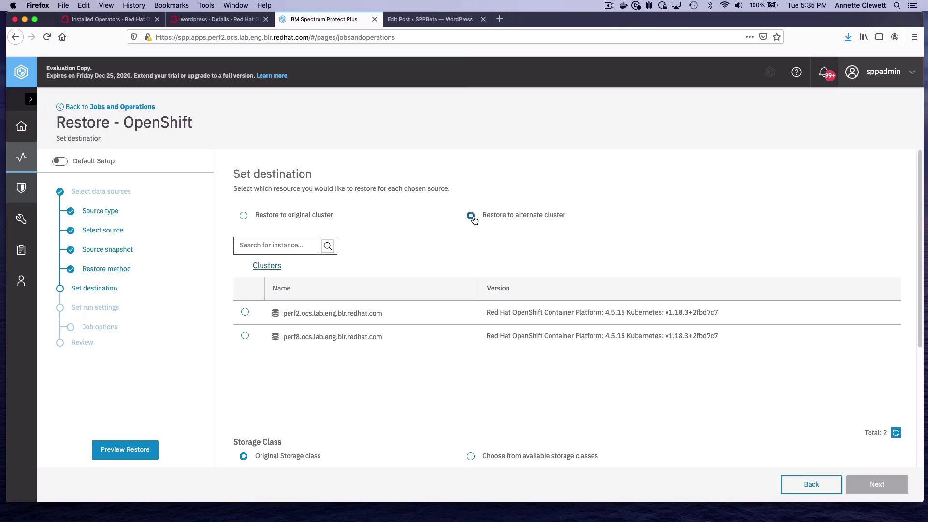
click(245, 335)
scroll(884, 340, down, 5)
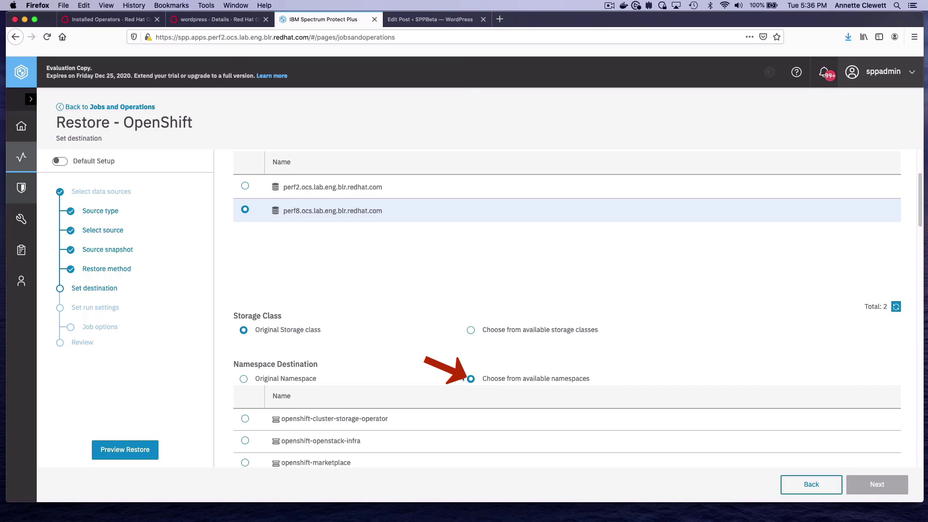
click(474, 375)
scroll(339, 387, down, 15)
click(245, 441)
click(866, 485)
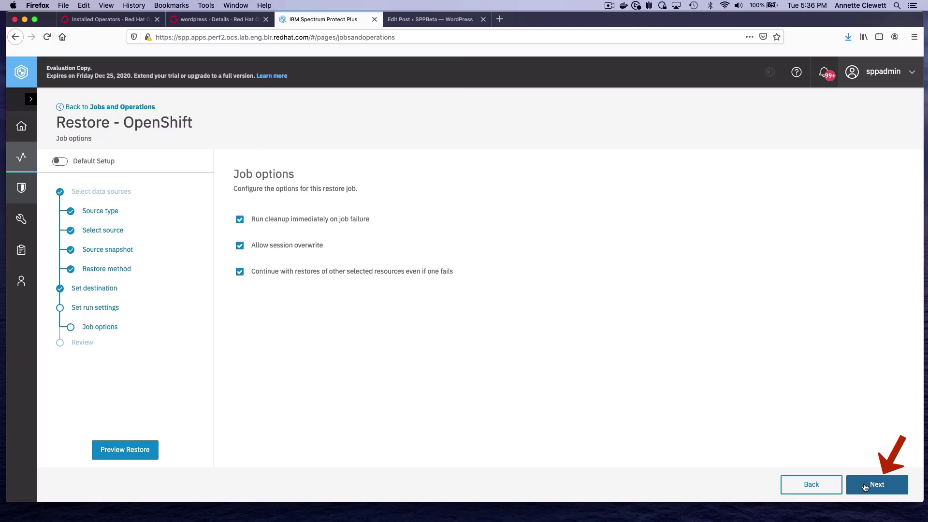
click(866, 484)
click(865, 486)
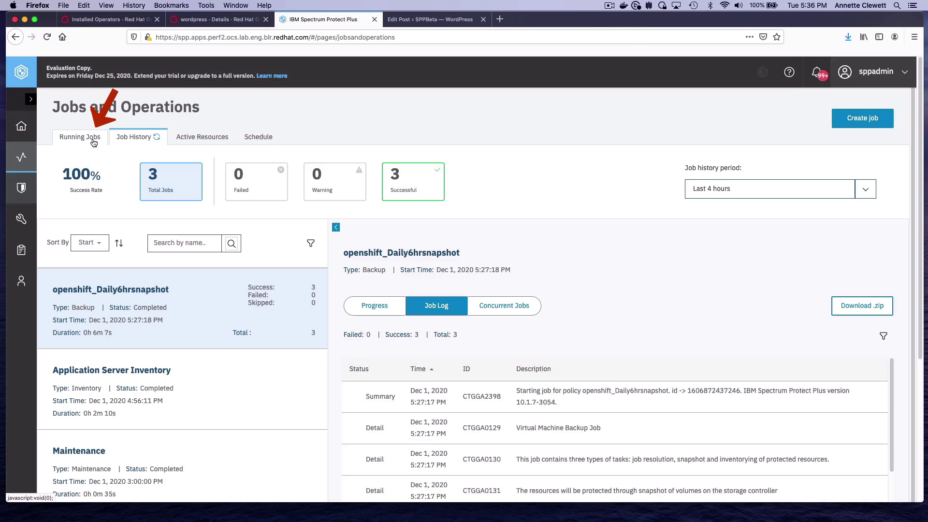
Open the running onDemandRestore job and scroll through its job log.
click(94, 142)
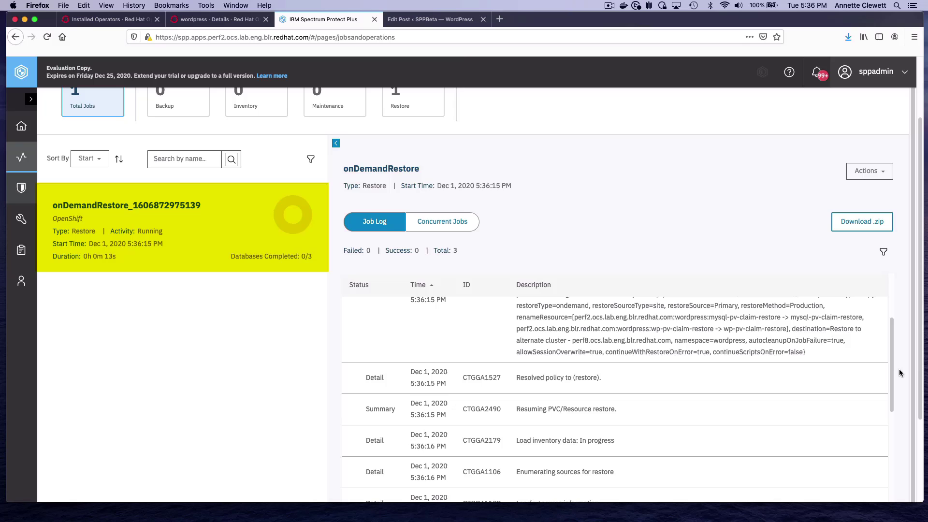
scroll(920, 391, down, 2)
scroll(920, 390, down, 2)
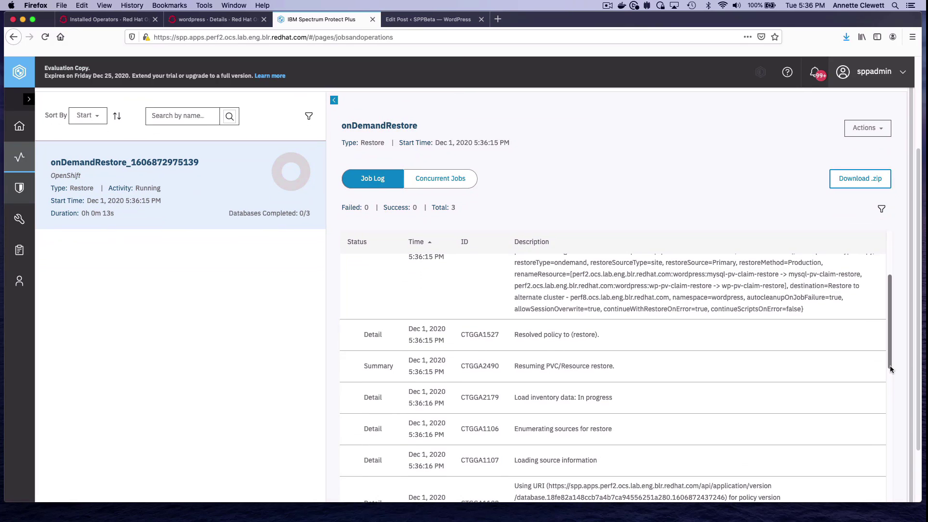
scroll(886, 400, down, 3)
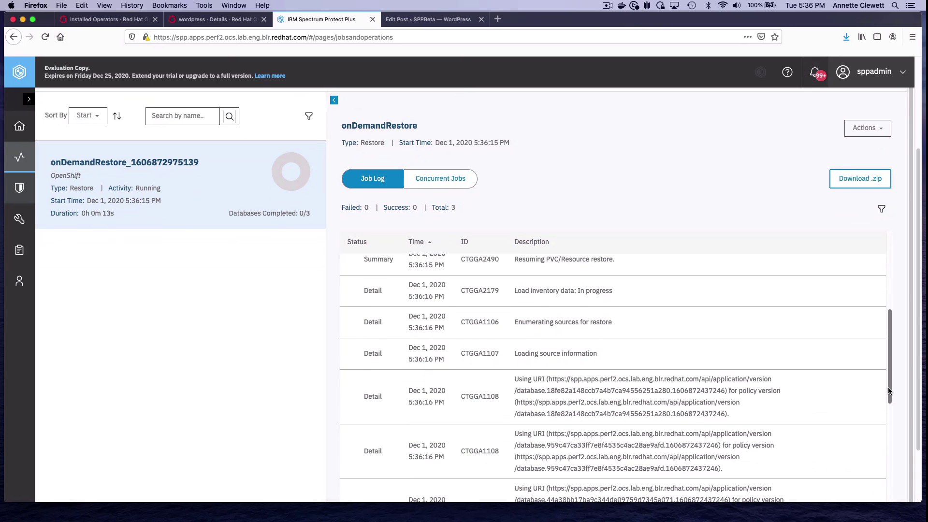
scroll(891, 404, down, 2)
key(super+Tab)
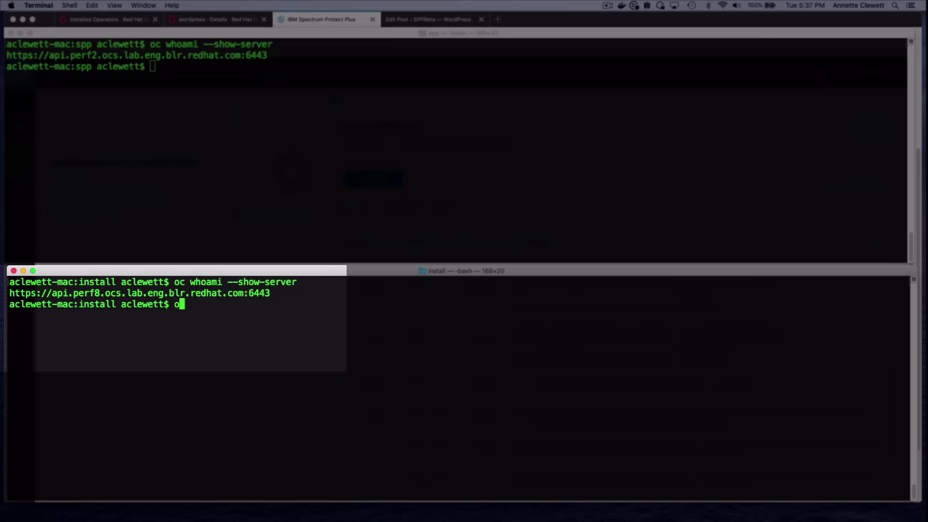
Run 'watch oc get pods,pvc -n wordpress' to watch perf8 until both pods run and the PVCs bind.
text(watch oc get pods,pvc -n wordpress)
key(Return)
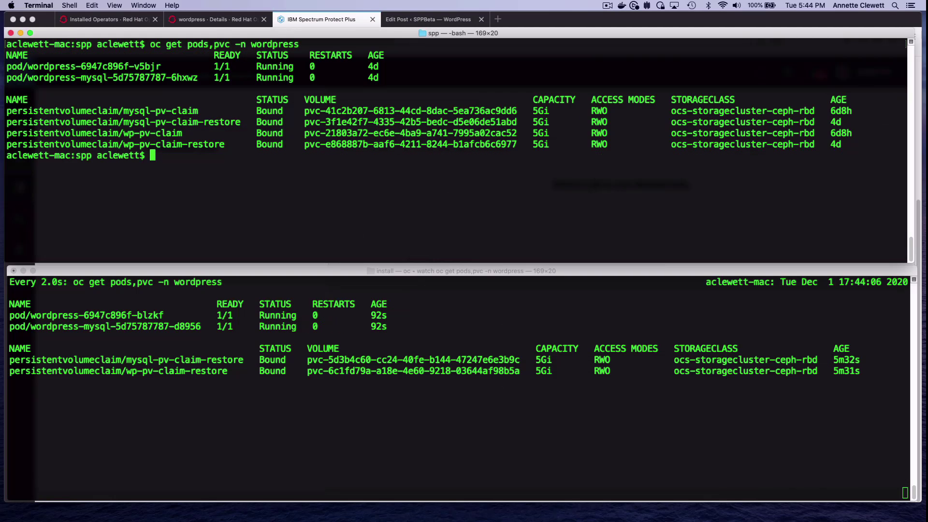
Select the route hostname wordpress-wordpress.apps.perf8.ocs.lab.eng.blr.redhat.com in the perf8 terminal.
click(438, 441)
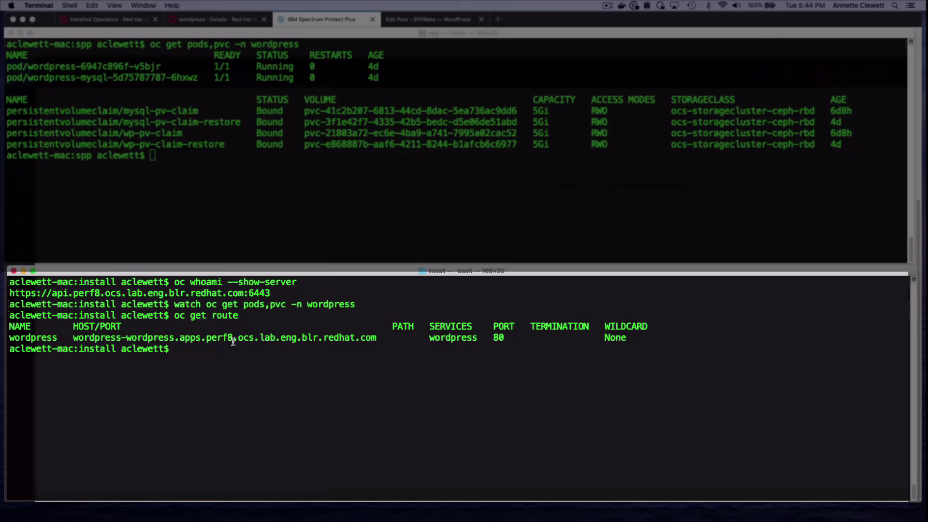
drag(233, 339, 204, 340)
drag(73, 337, 373, 338)
Copy the perf8 route hostname, load it in a new Firefox tab, and scroll to the recovered post.
right_click(372, 338)
click(376, 393)
click(498, 20)
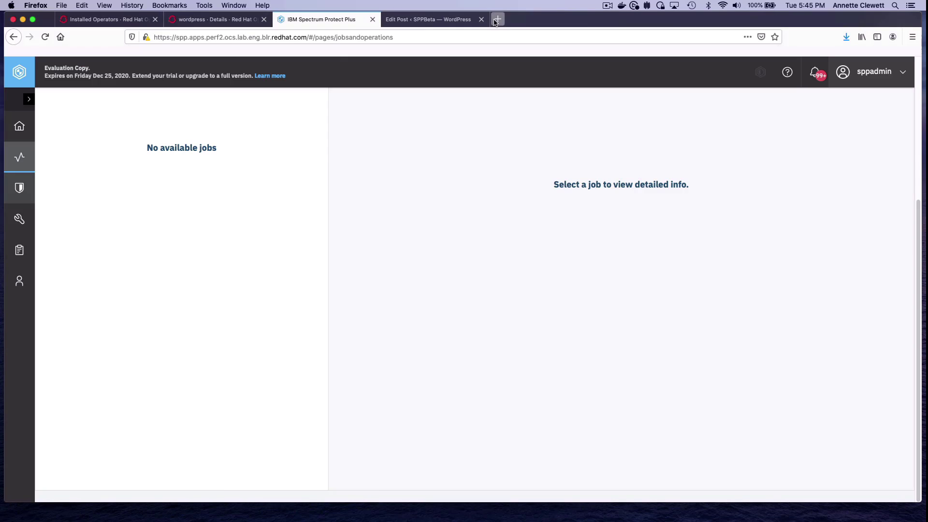
key(super+v)
key(Return)
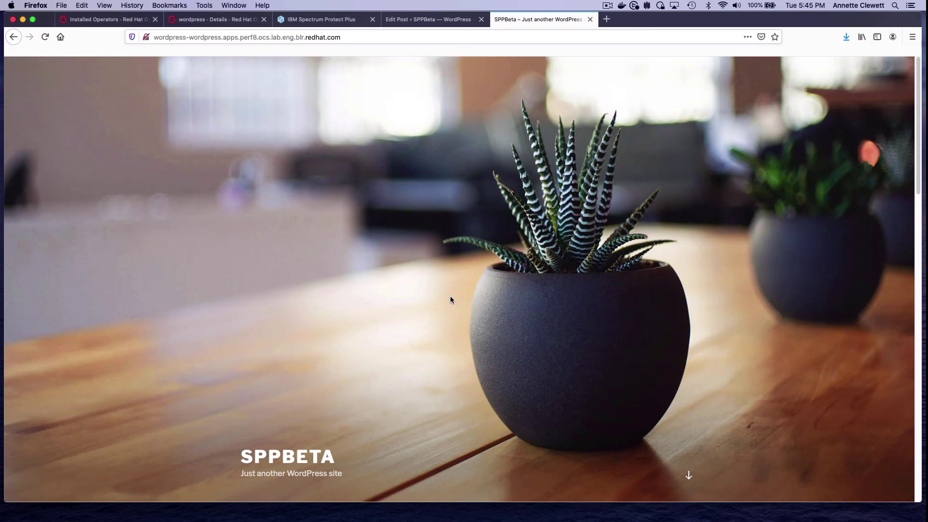
click(688, 475)
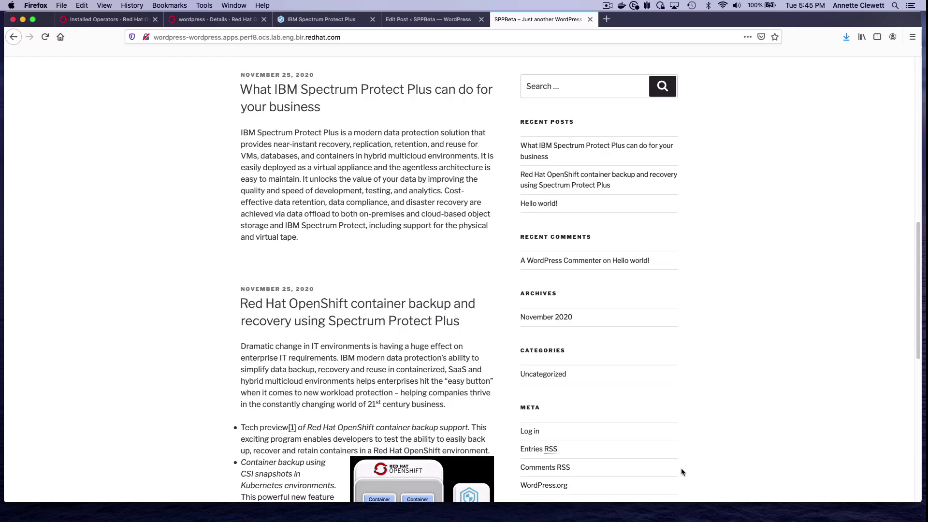